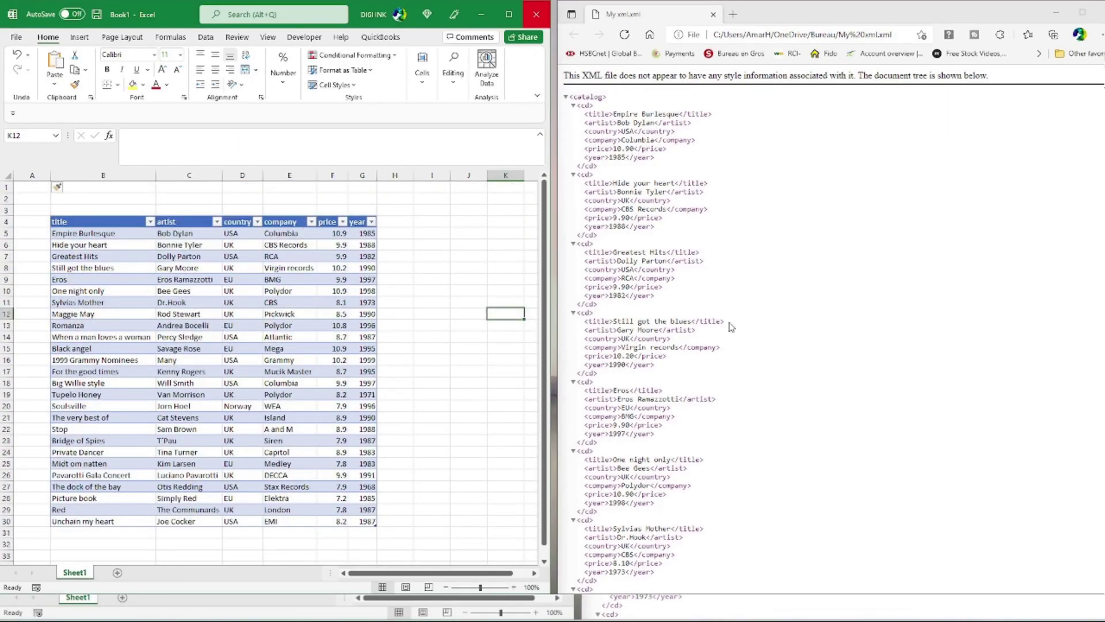
Step: Scroll through My xml.xml in Edge, then select the catalog start through the first cd record
scroll(729, 316, "down", 2)
scroll(720, 293, "down", 3)
scroll(711, 273, "down", 2)
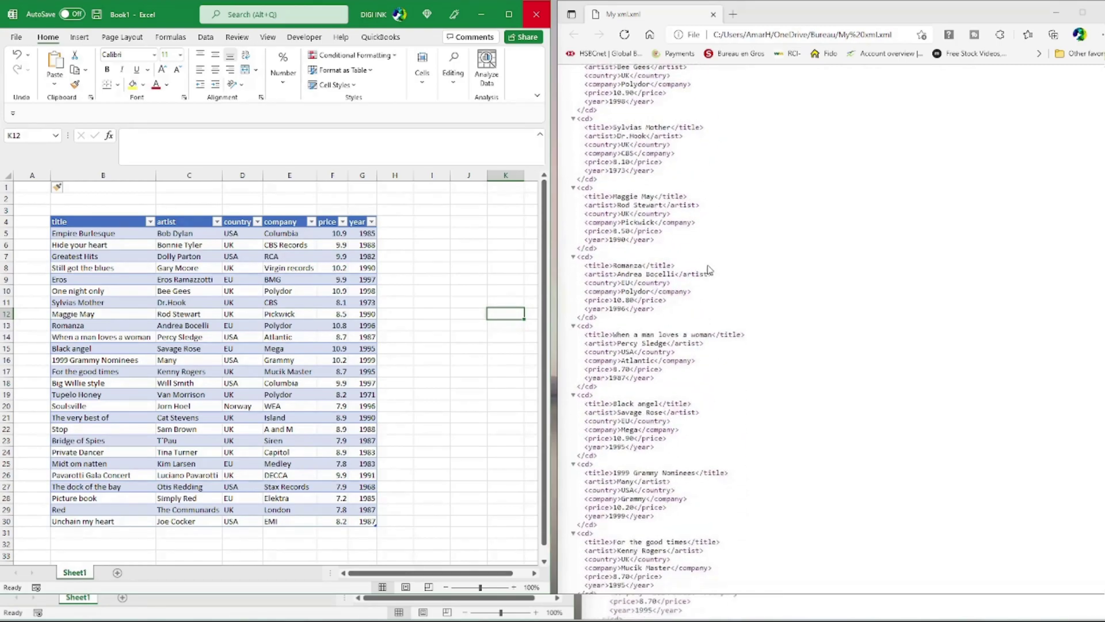
scroll(709, 271, "down", 4)
scroll(709, 270, "down", 5)
scroll(709, 270, "down", 6)
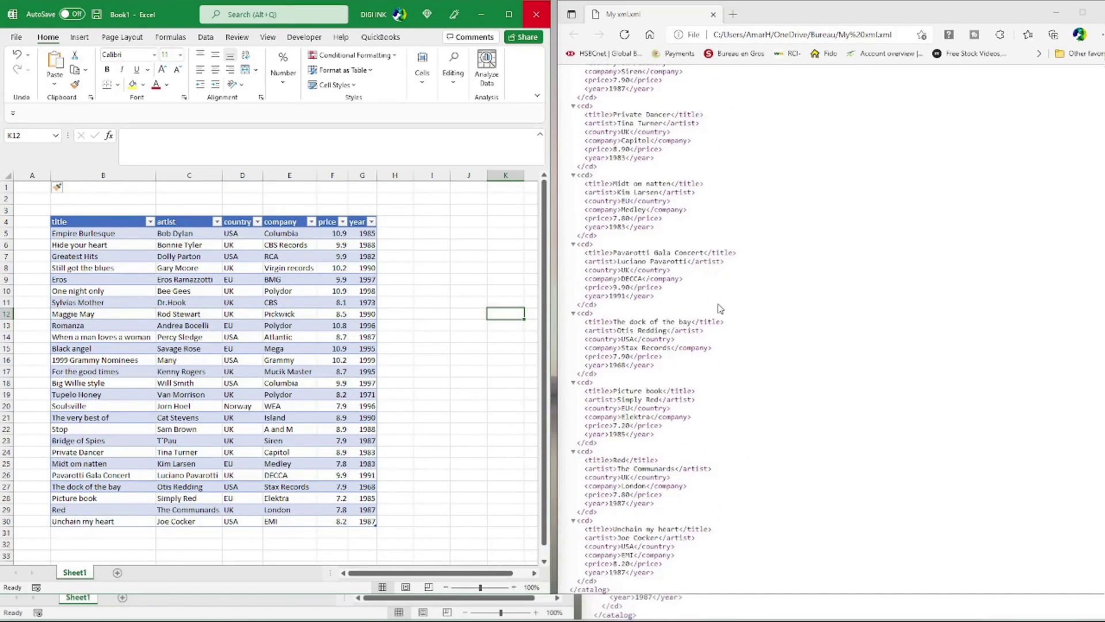
scroll(703, 426, "up", 2)
scroll(703, 426, "up", 3)
scroll(703, 426, "up", 3)
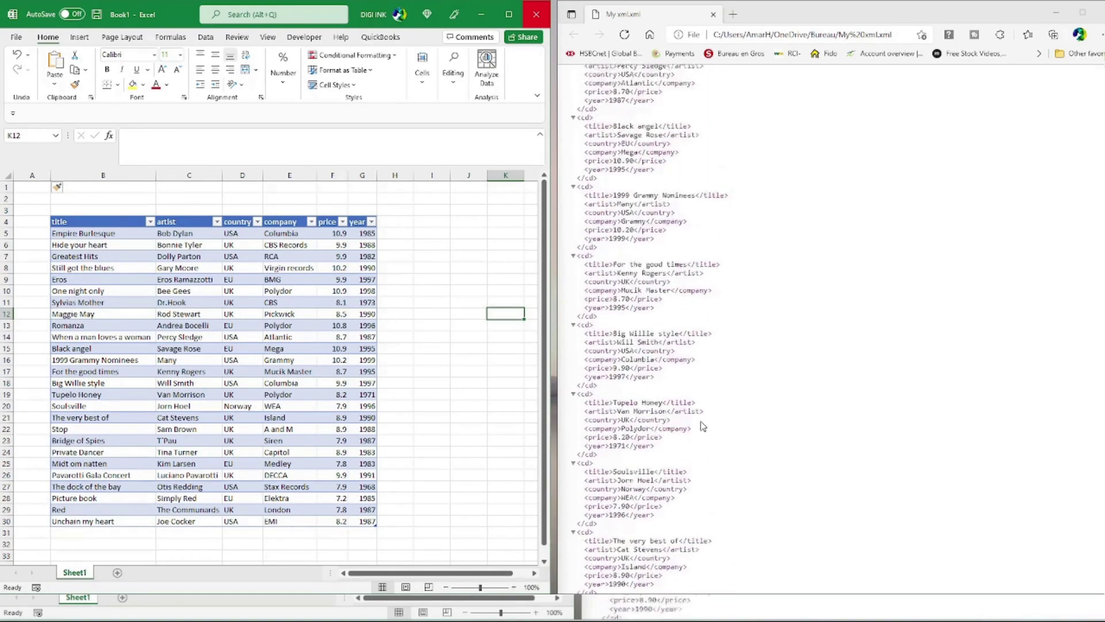
scroll(703, 426, "up", 3)
scroll(703, 426, "up", 3)
scroll(699, 432, "up", 3)
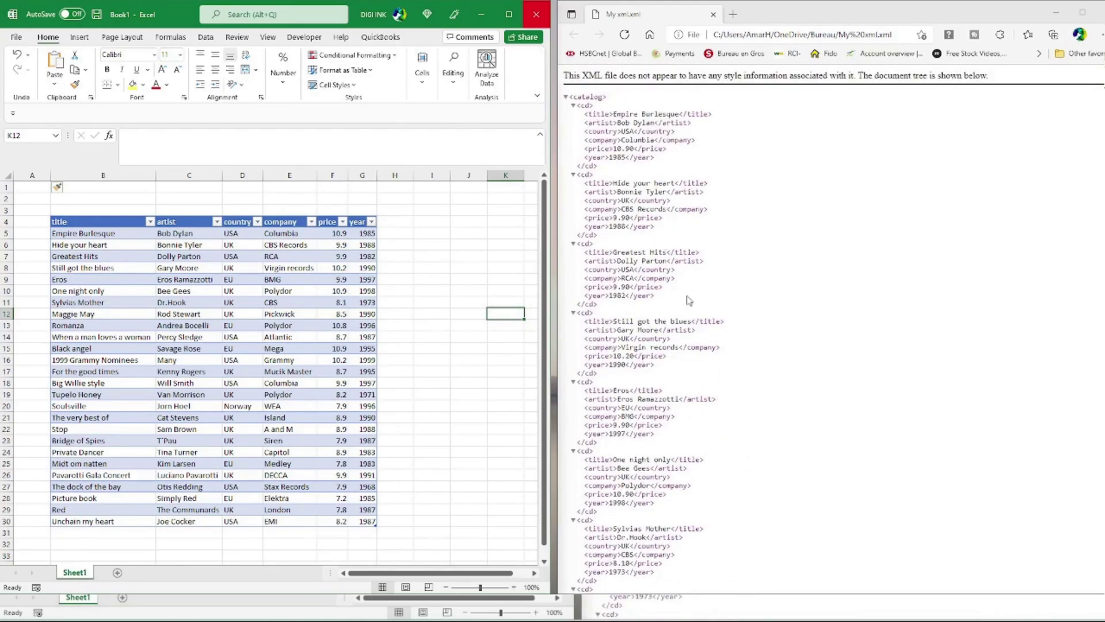
left_click_drag(571, 96, 656, 171)
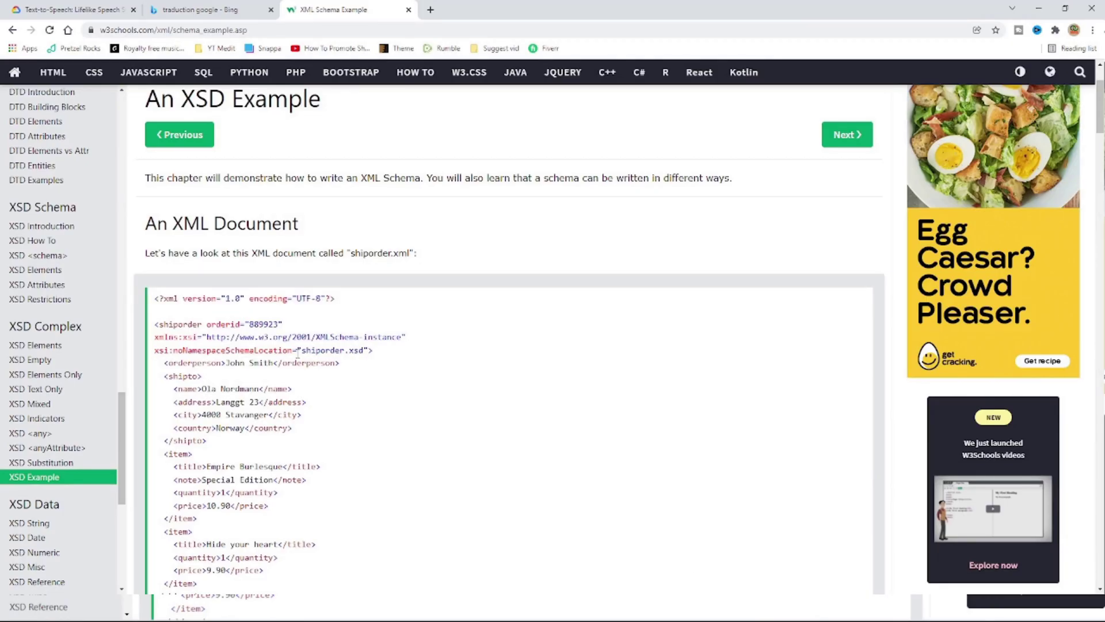
Step: Select the sample shiporder.xml code on the W3Schools XSD Example page
left_click(179, 30)
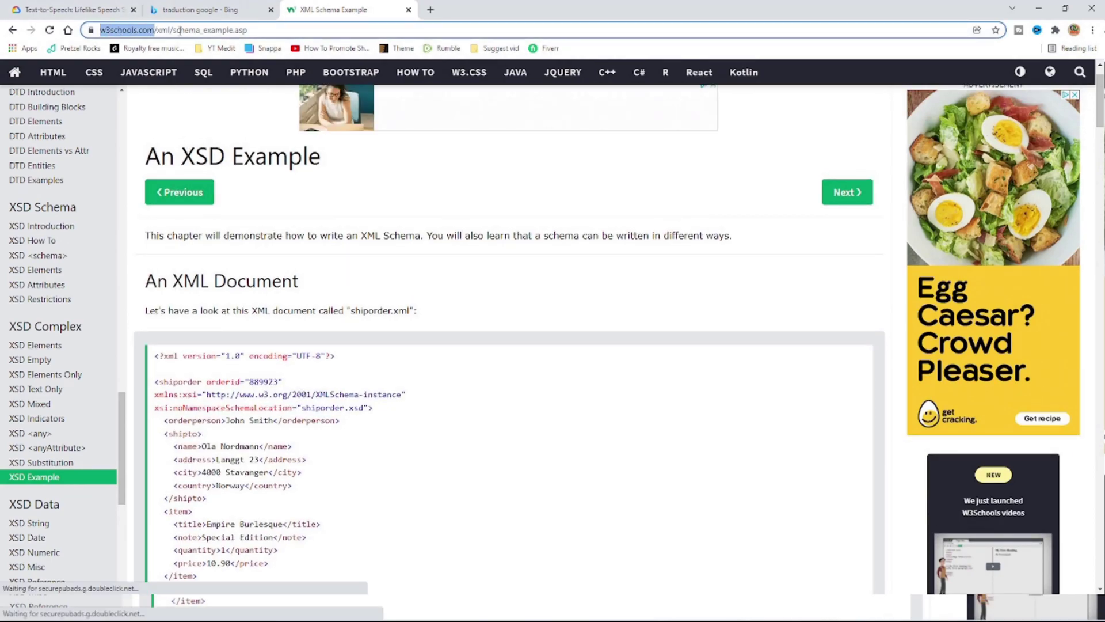
left_click(393, 441)
scroll(184, 331, "down", 1)
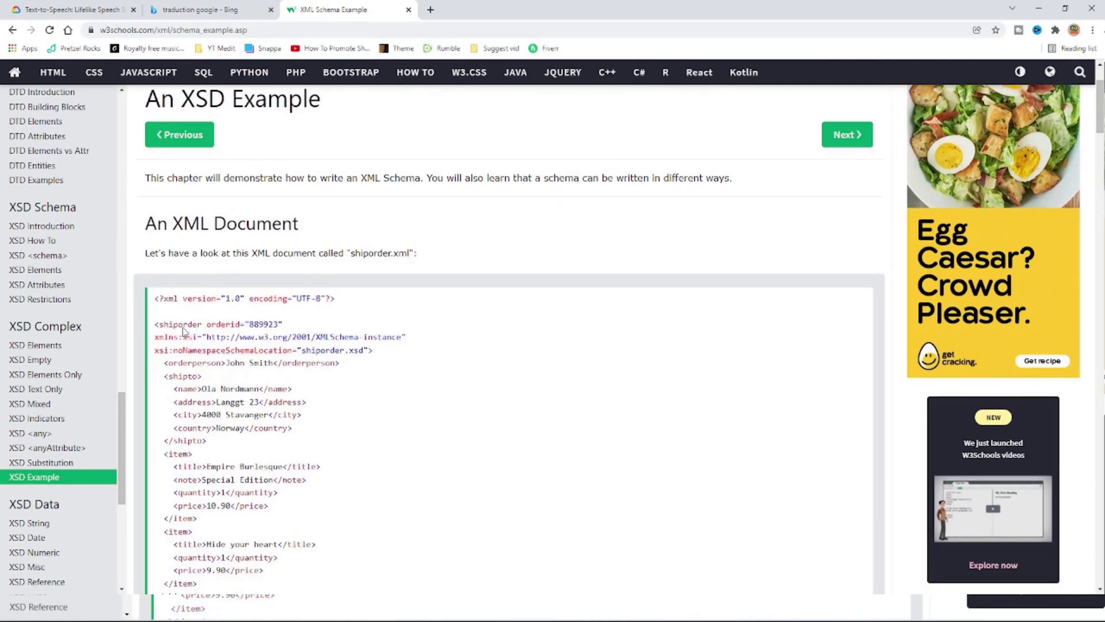
left_click_drag(154, 297, 230, 546)
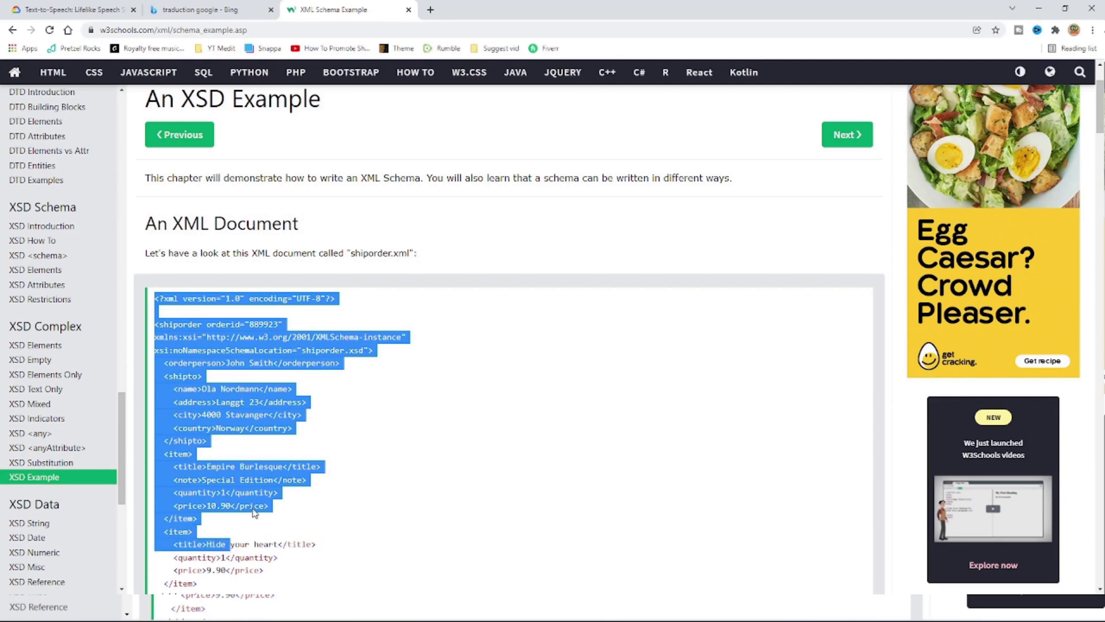
left_click(389, 449)
Step: Bring up Shema.xml in WordPad and select the XML declaration line in both documents
left_click(746, 587)
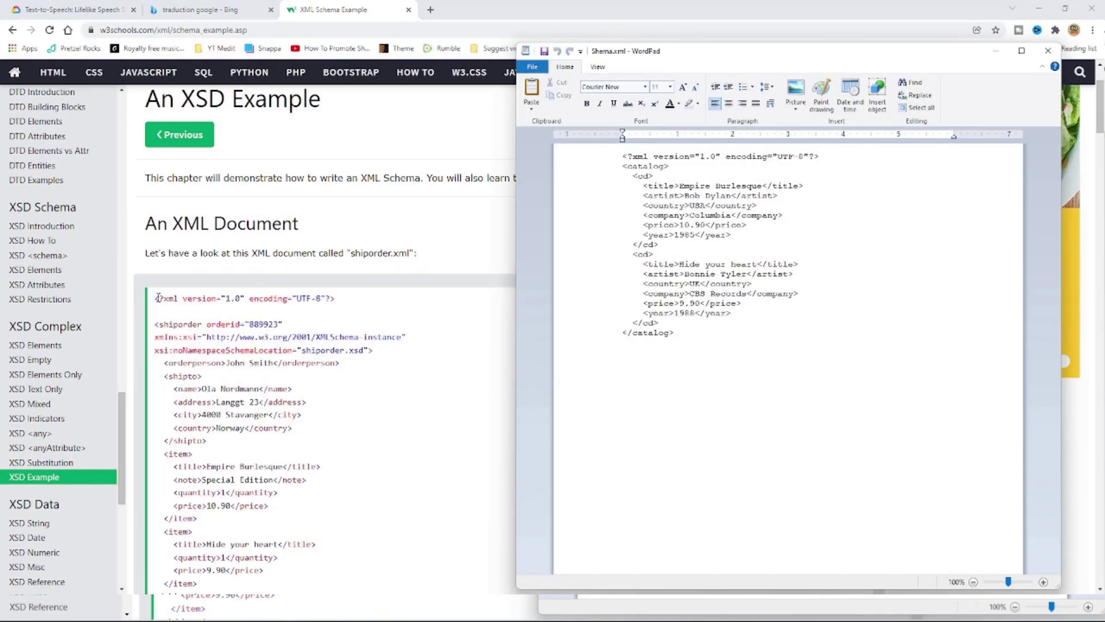
left_click_drag(159, 297, 360, 305)
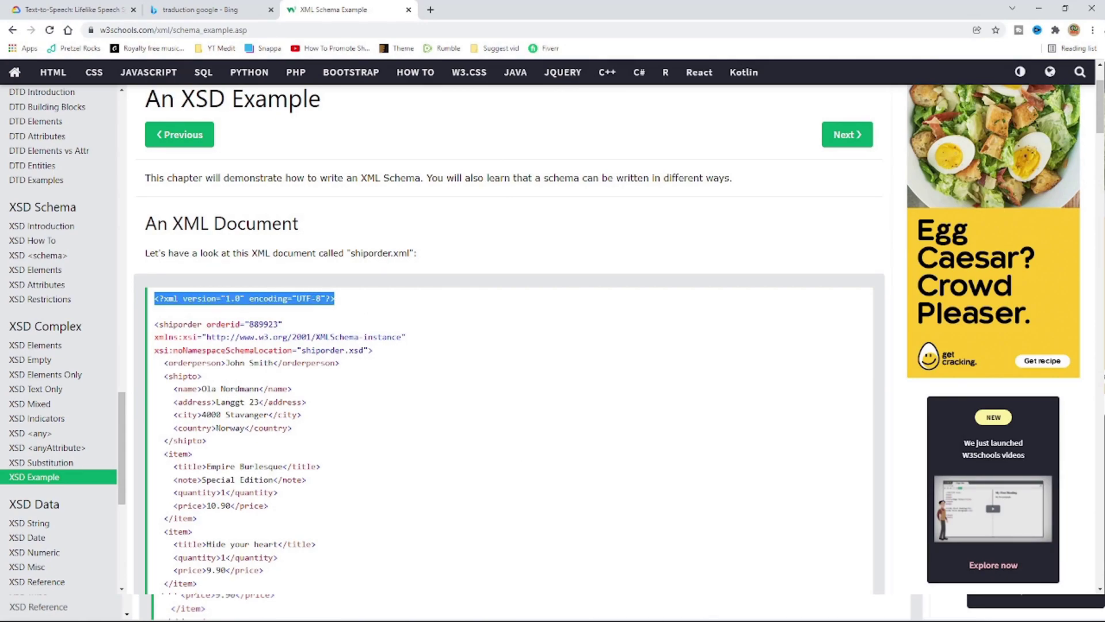
key("alt+Tab")
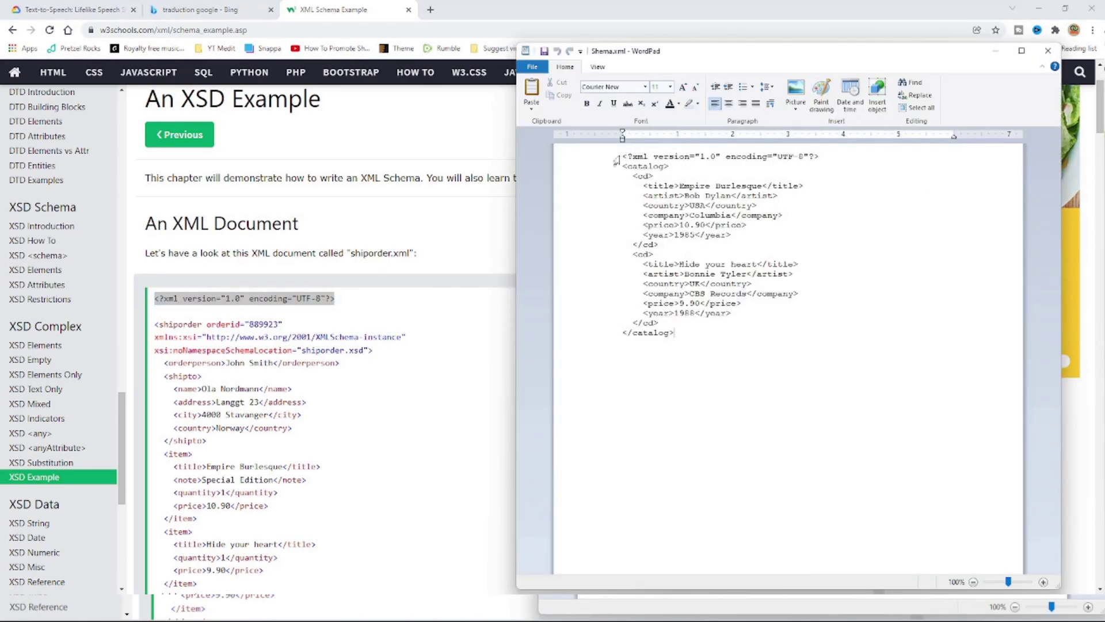
left_click(616, 160)
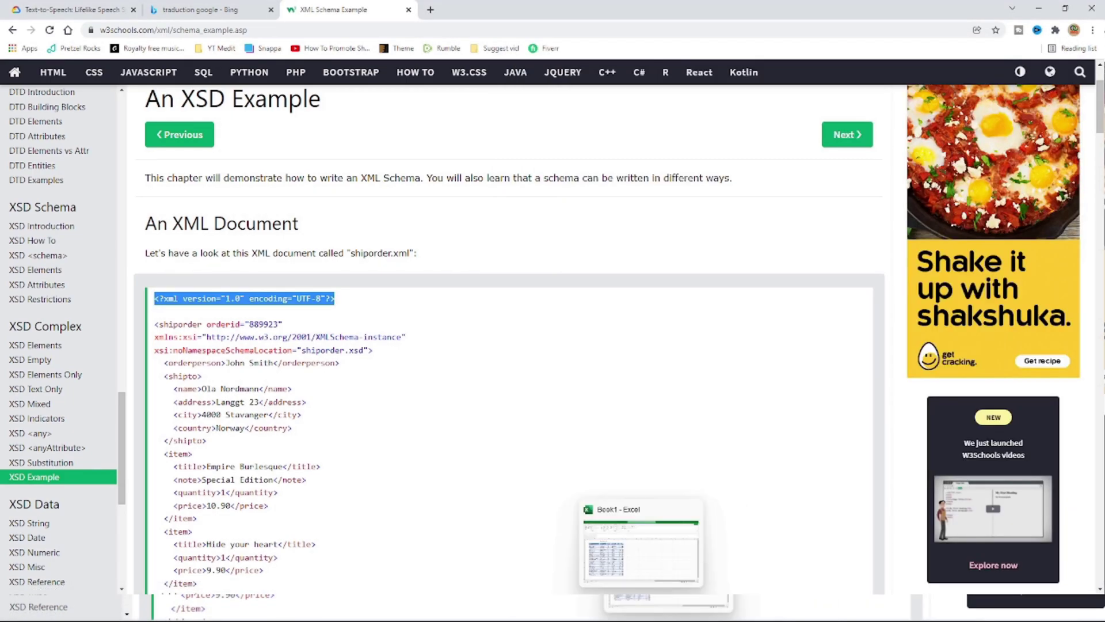
Step: Place Shema.xml beside the Excel workbook and select the table's header row 4
left_click(628, 550)
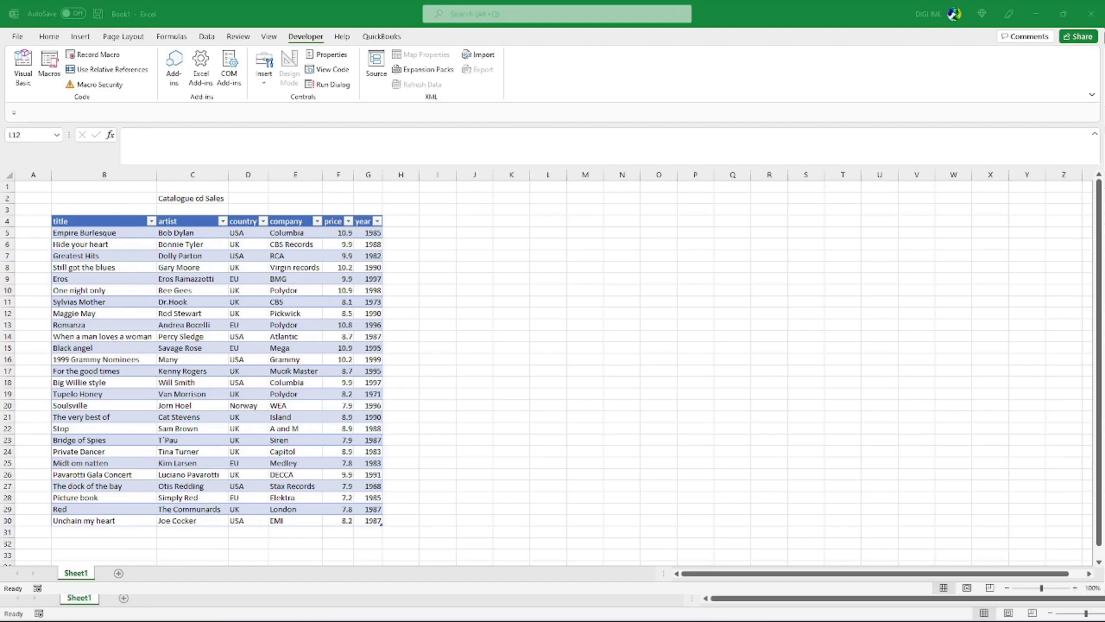
left_click(741, 547)
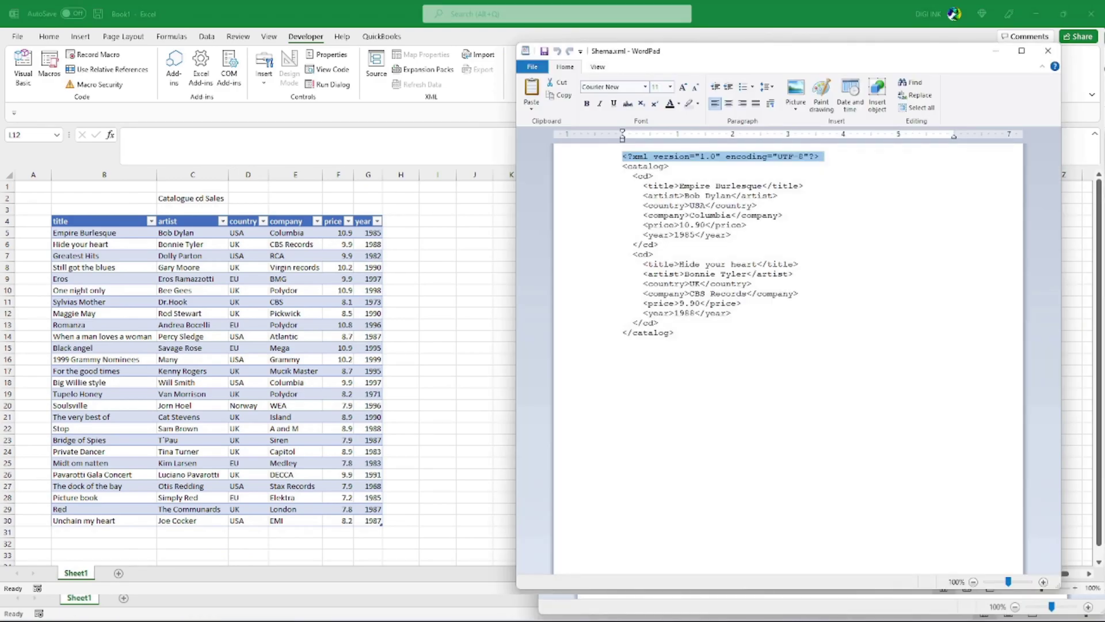
left_click(628, 245)
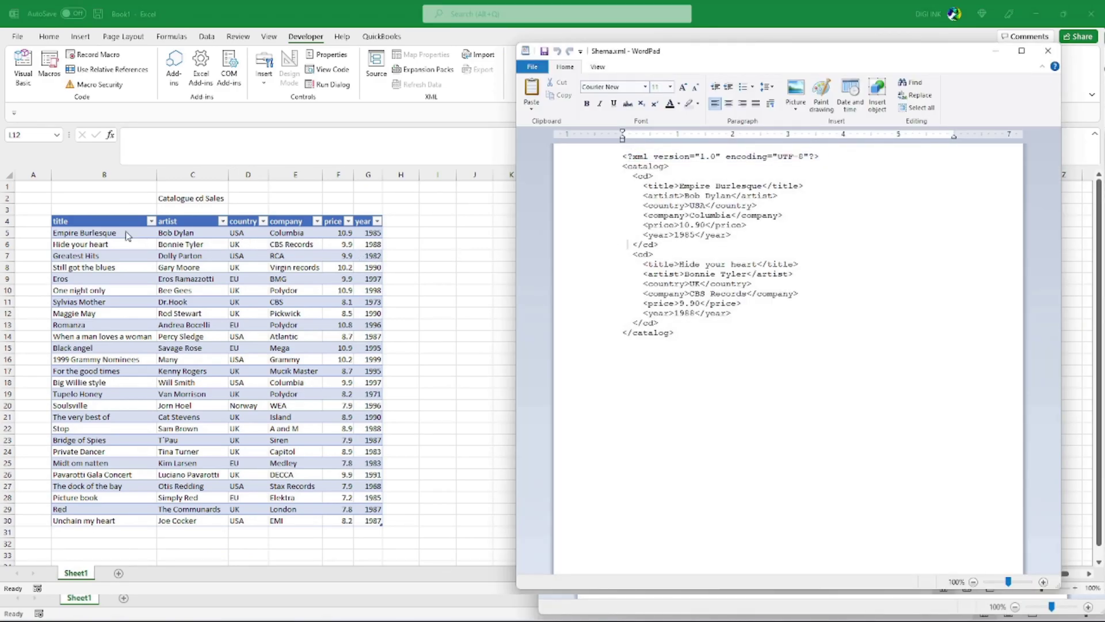
key("alt+Tab")
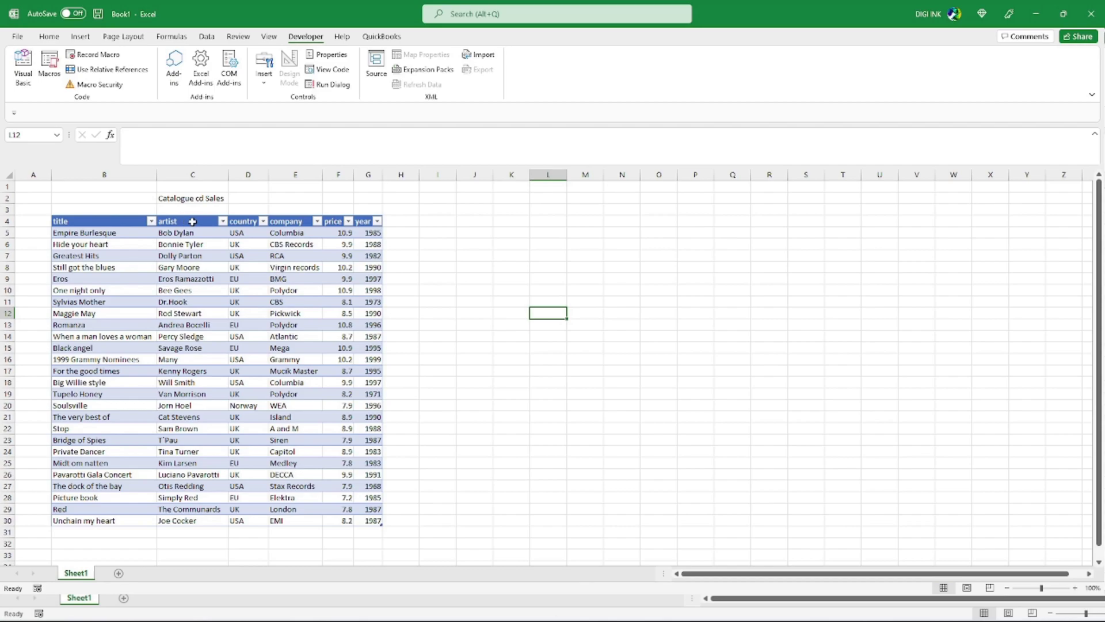
left_click(8, 221)
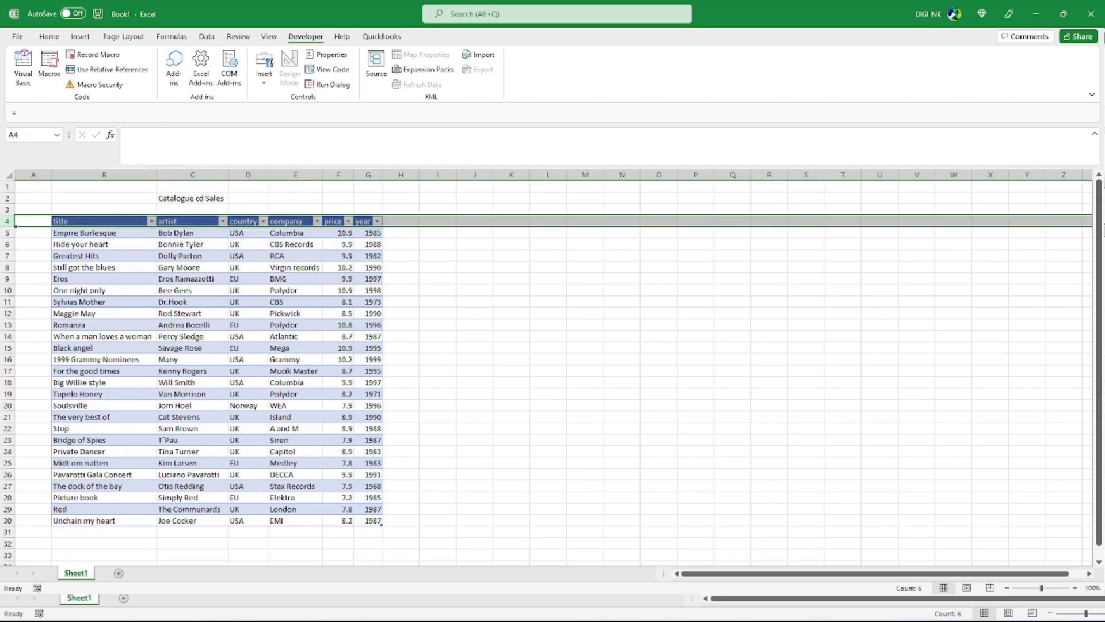
Step: Highlight the catalog, cd, title and artist tag names in Shema.xml against the Excel headers
key("alt+Tab")
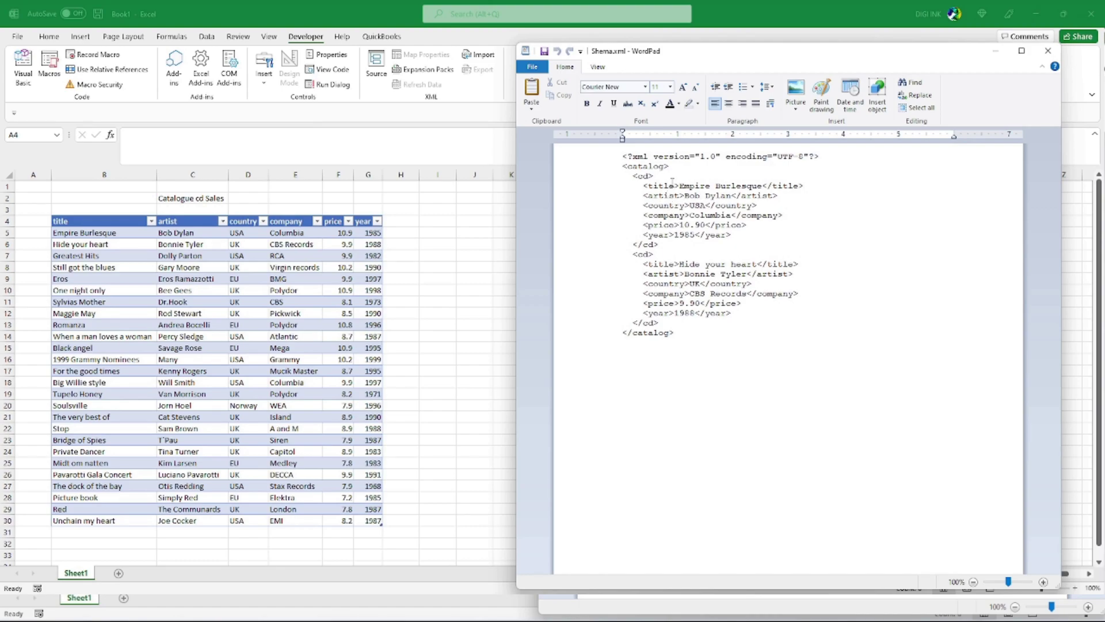
left_click_drag(675, 168, 627, 166)
mouse_move(655, 176)
left_mouse_down()
mouse_move(640, 175)
mouse_move(666, 188)
left_mouse_up()
mouse_move(648, 197)
left_mouse_down()
mouse_move(686, 205)
mouse_move(667, 235)
left_mouse_up()
key("alt+Tab")
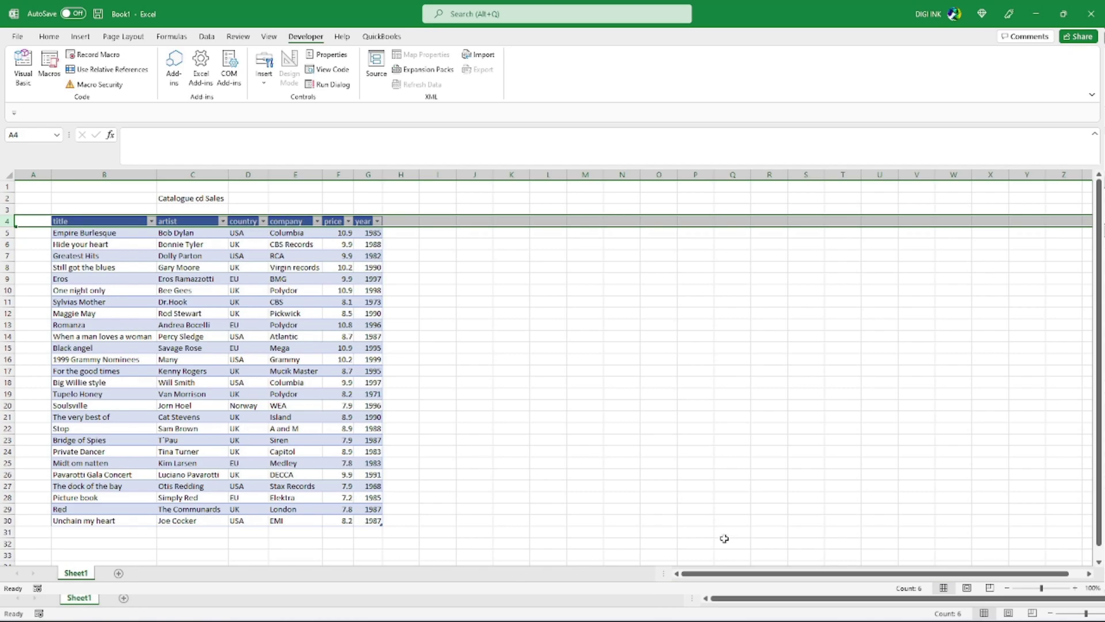
key("alt+Tab")
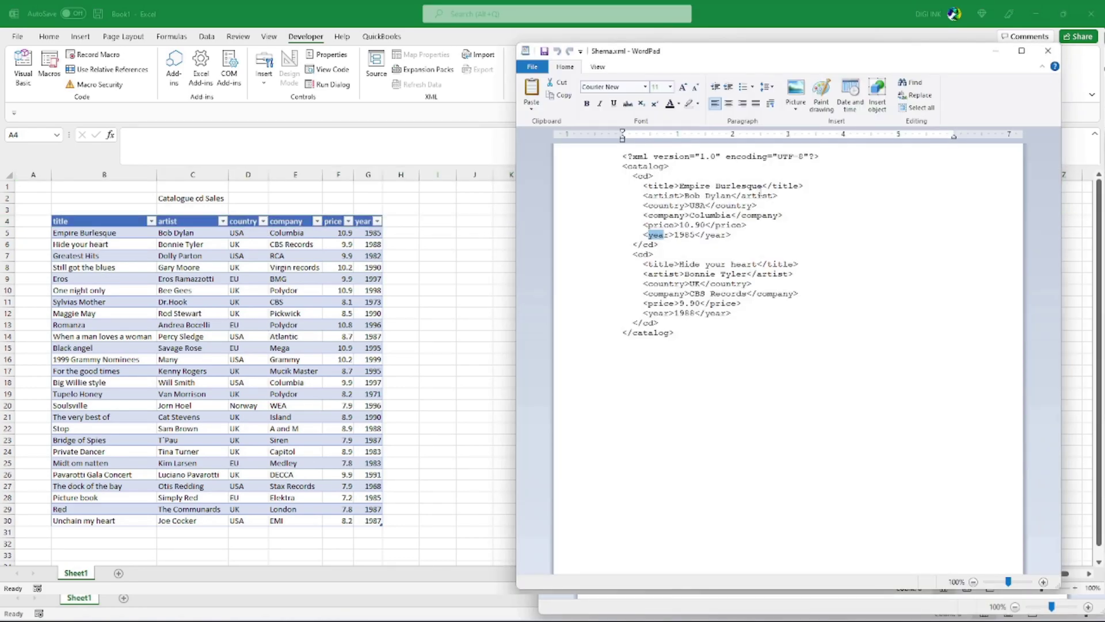
Step: Highlight the first record's values Empire Burlesque, Bob Dylan, USA and Columbia, then the first cd block
left_click_drag(763, 188, 680, 187)
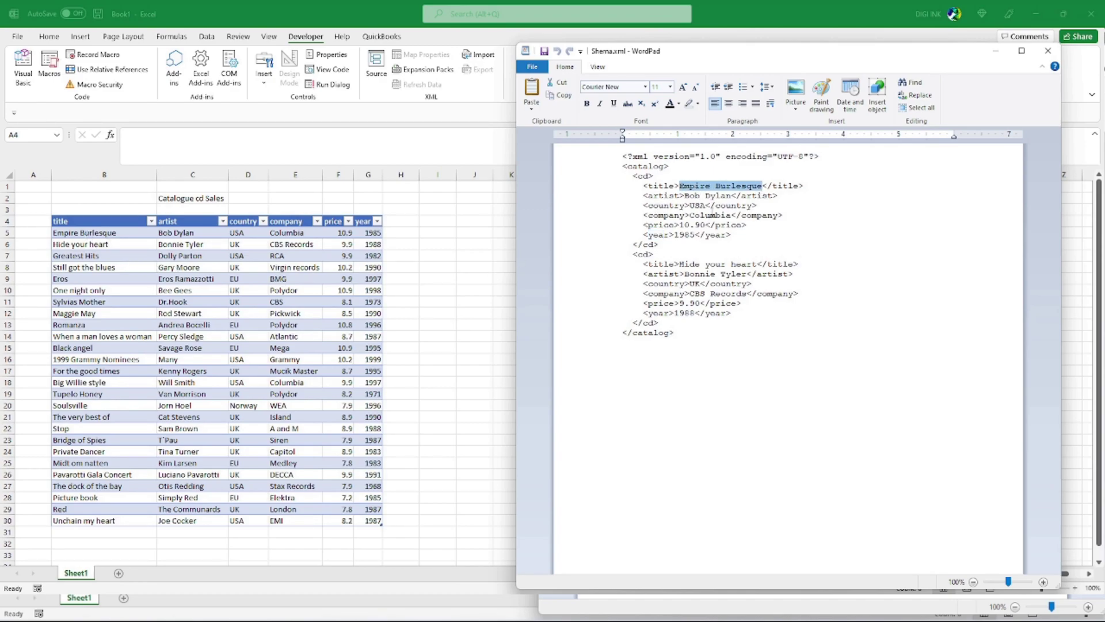
left_click_drag(732, 197, 685, 196)
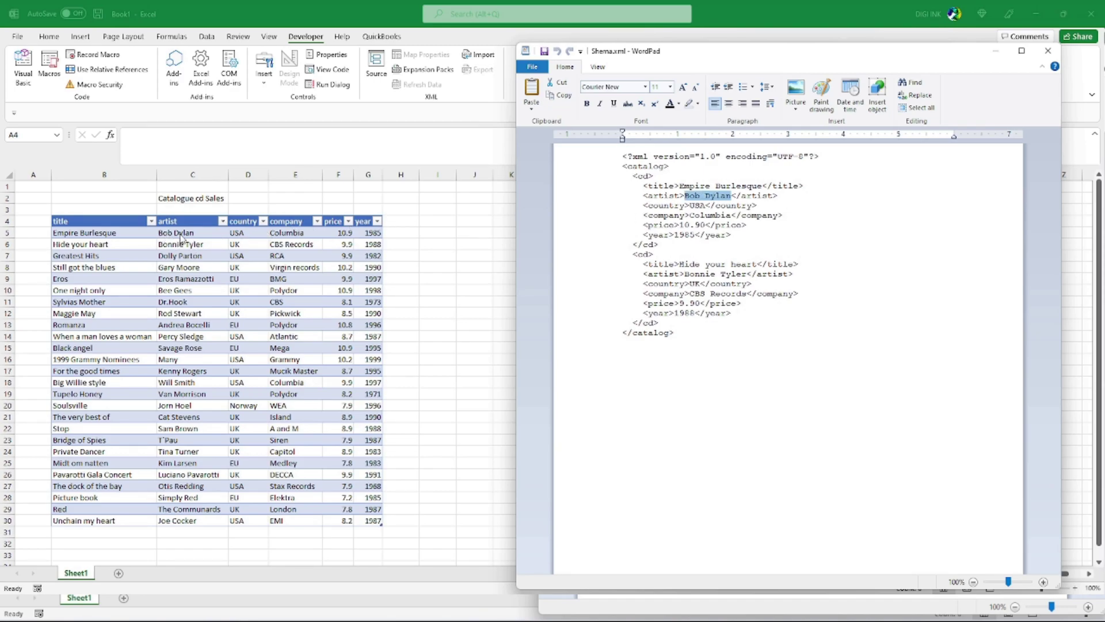
left_click_drag(707, 206, 691, 205)
left_click_drag(732, 215, 690, 215)
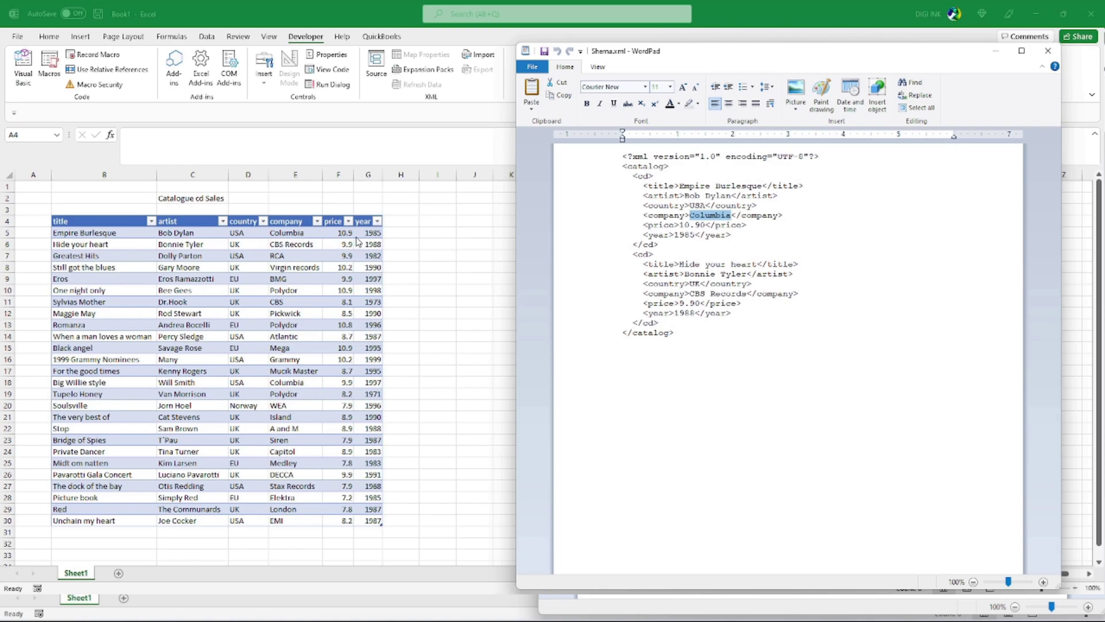
left_click_drag(662, 245, 628, 168)
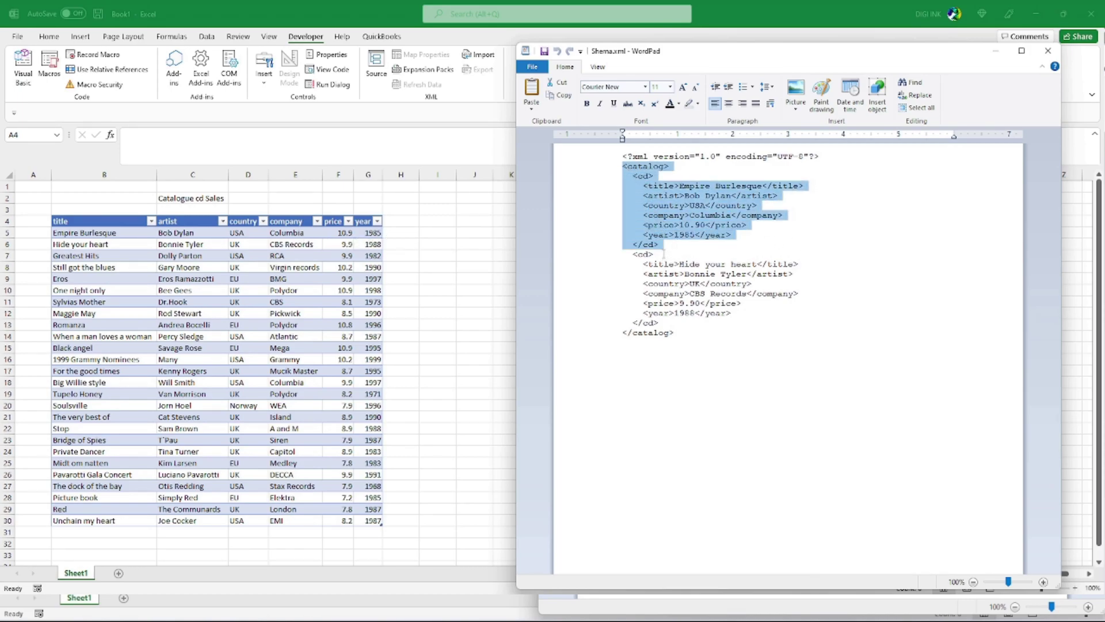
left_click(645, 250)
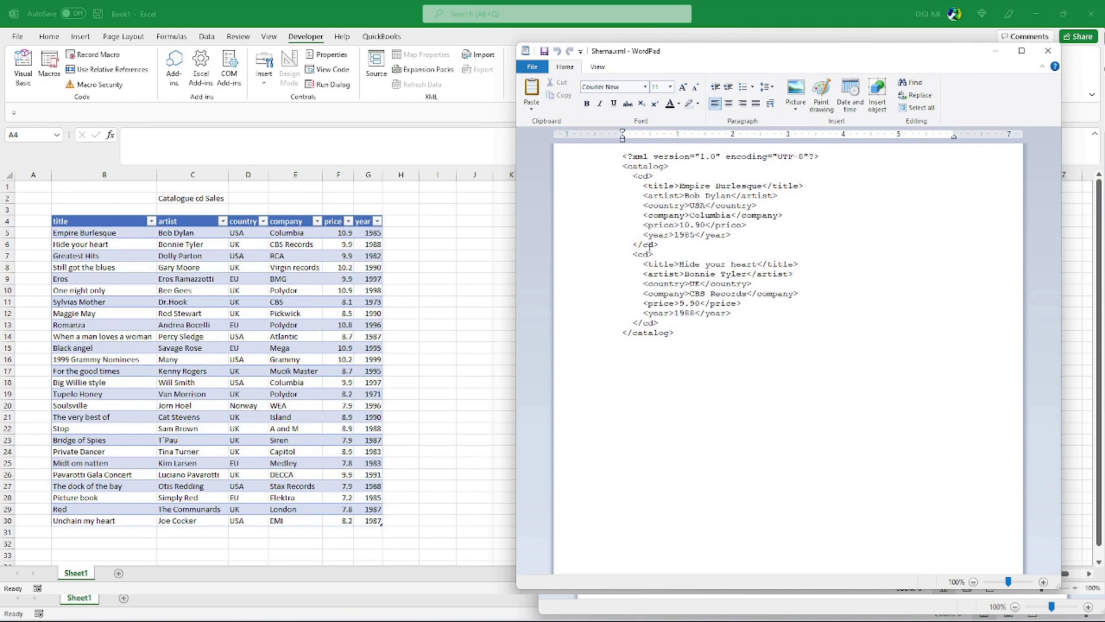
Step: Highlight the first cd record's closing tag and the catalog's closing lines in Shema.xml
left_click_drag(664, 243, 635, 244)
left_click(707, 344)
left_click_drag(688, 333, 643, 293)
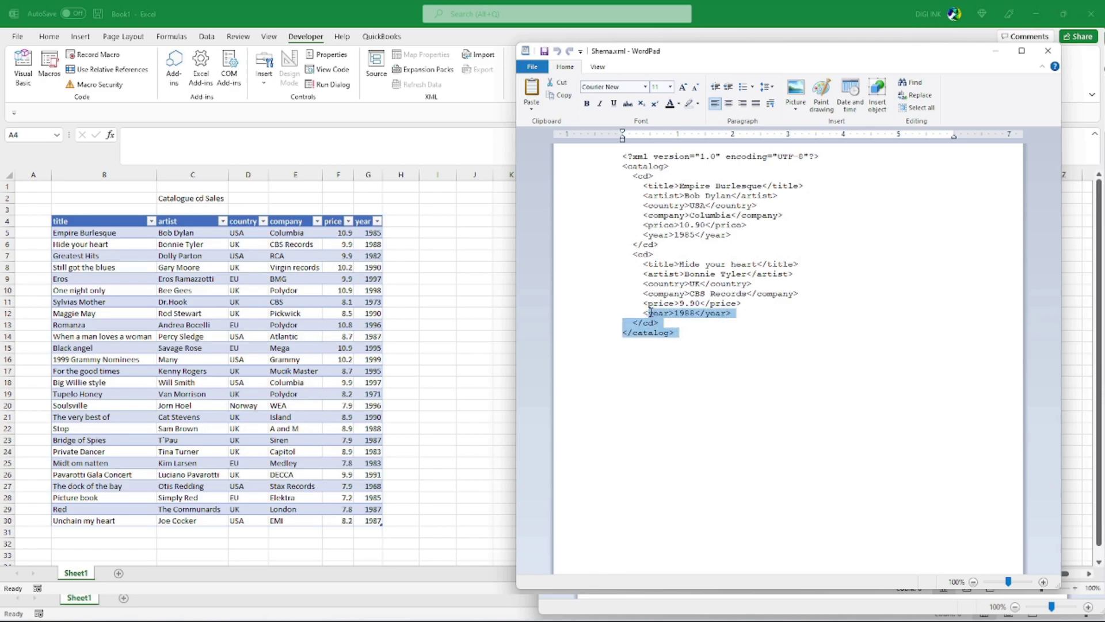
left_click(676, 264)
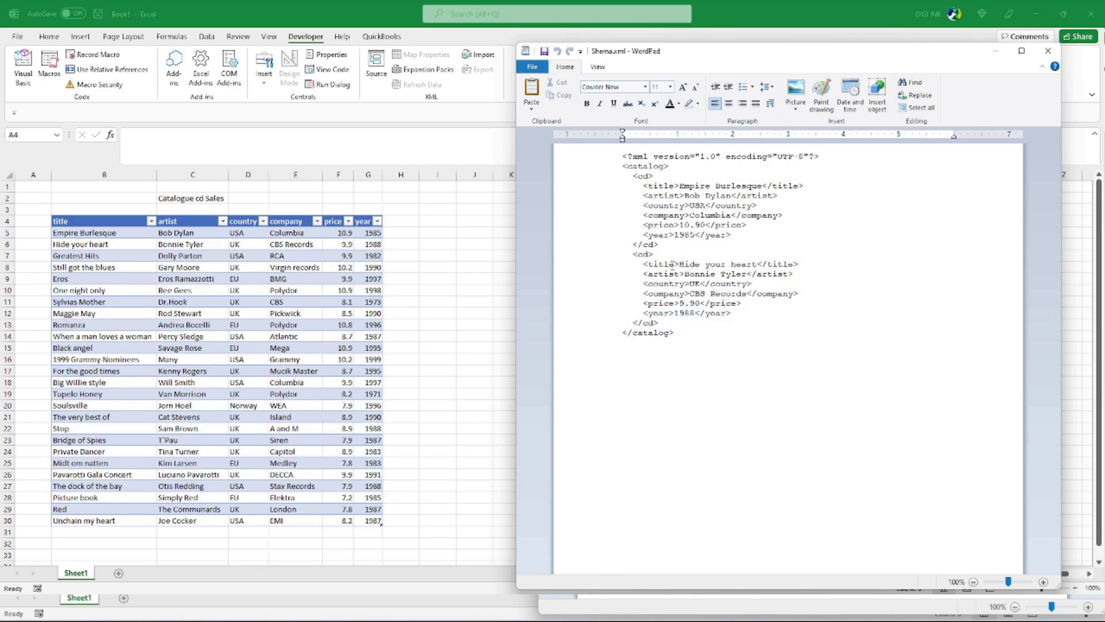
Step: Highlight the second cd record's opening and title tags, and compare Hide your heart with its Excel row
left_click_drag(656, 254, 635, 254)
left_click(705, 292)
mouse_move(677, 265)
left_mouse_down()
mouse_move(653, 265)
mouse_move(661, 274)
left_mouse_up()
left_click_drag(758, 264, 693, 263)
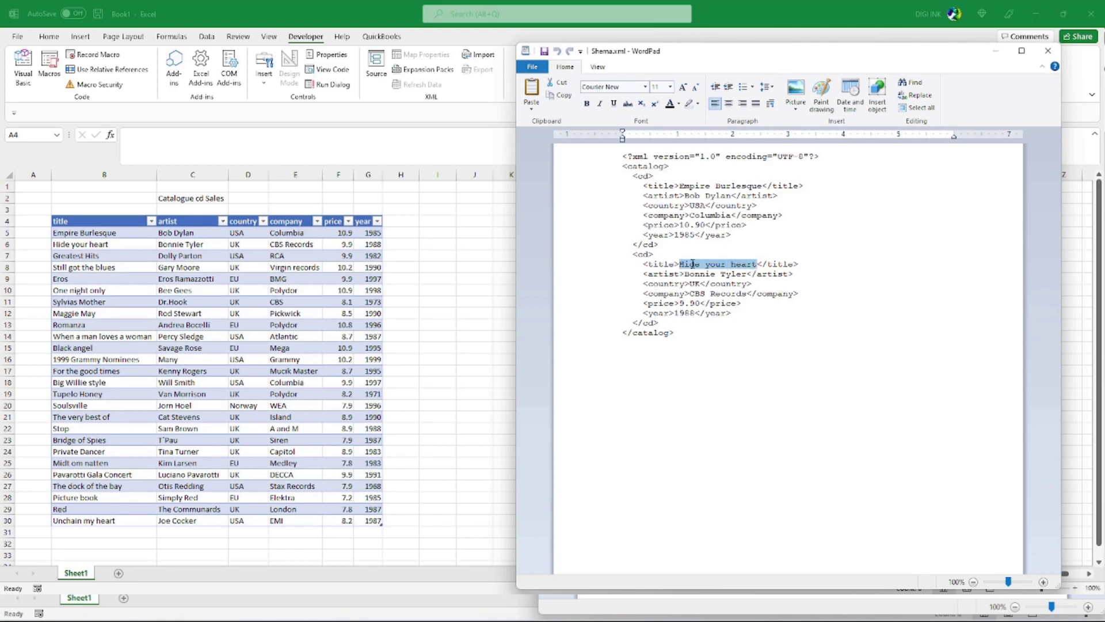
left_click(91, 250)
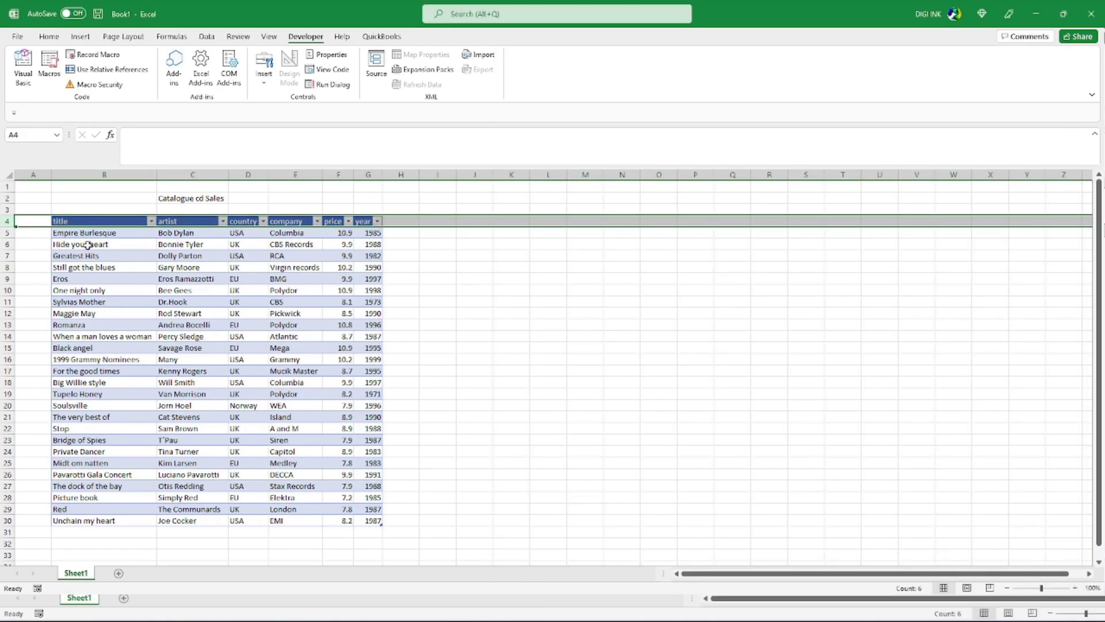
Step: Highlight the Empire Burlesque and Hide your heart cd blocks in Shema.xml
key("alt+Tab")
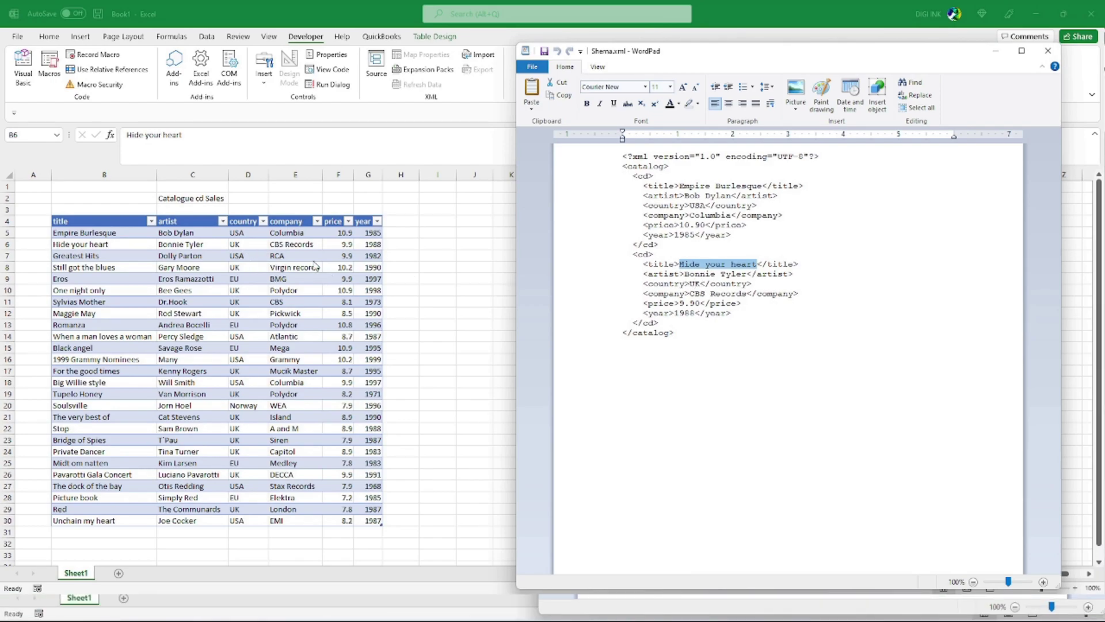
left_click_drag(668, 320, 629, 320)
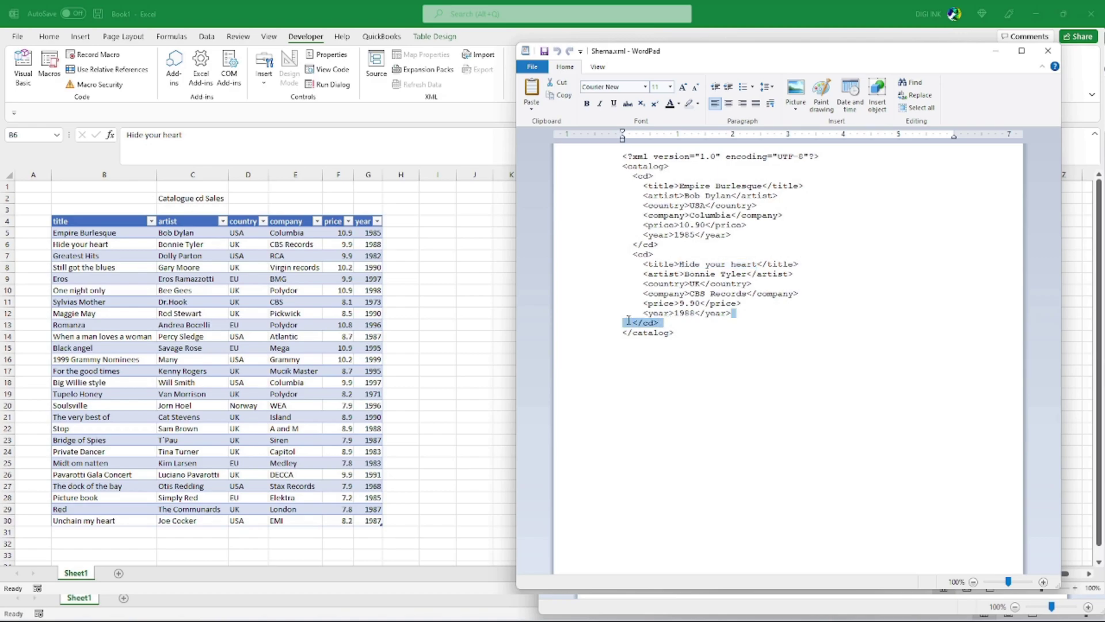
left_click(647, 326)
left_click_drag(596, 197, 706, 243)
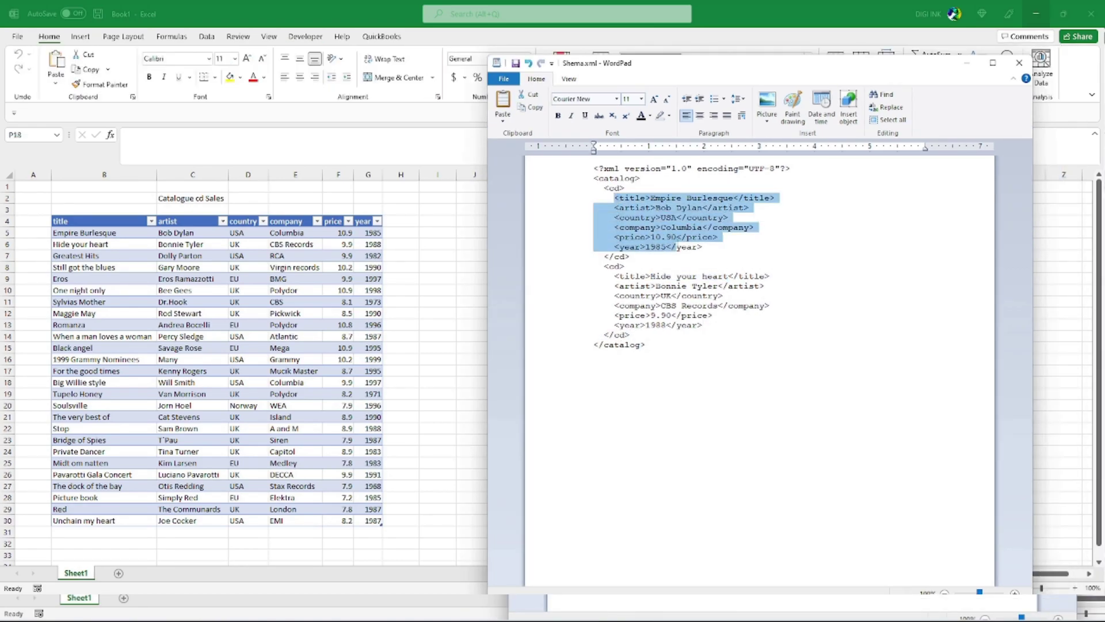
left_click_drag(614, 277, 703, 326)
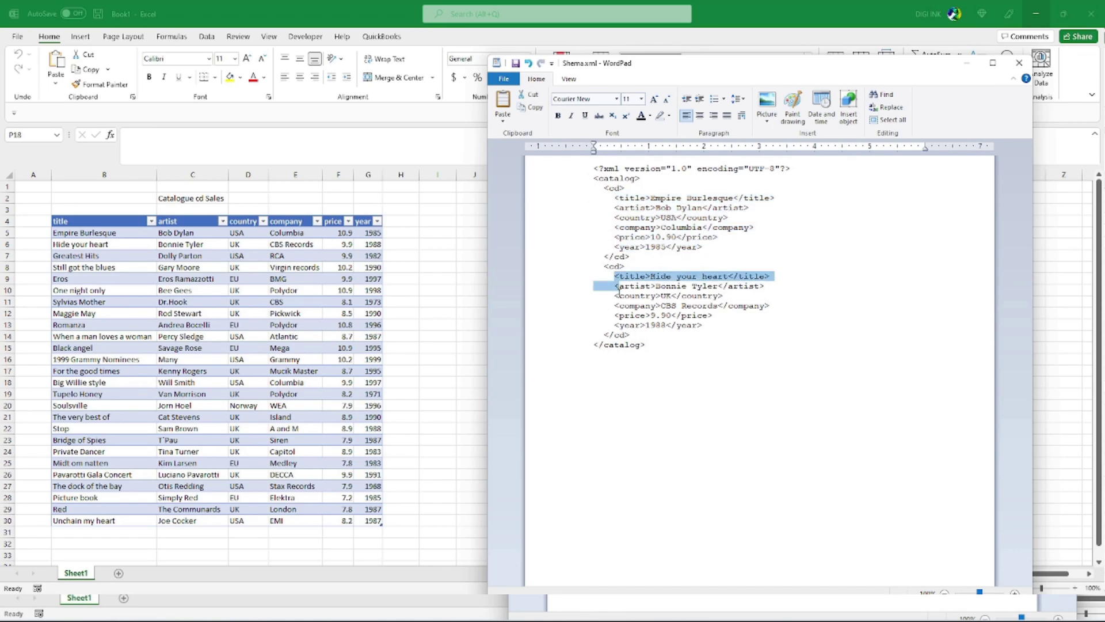
Step: Select the matching Empire Burlesque and Hide your heart rows in the Excel table
left_click(90, 240)
left_click(101, 230)
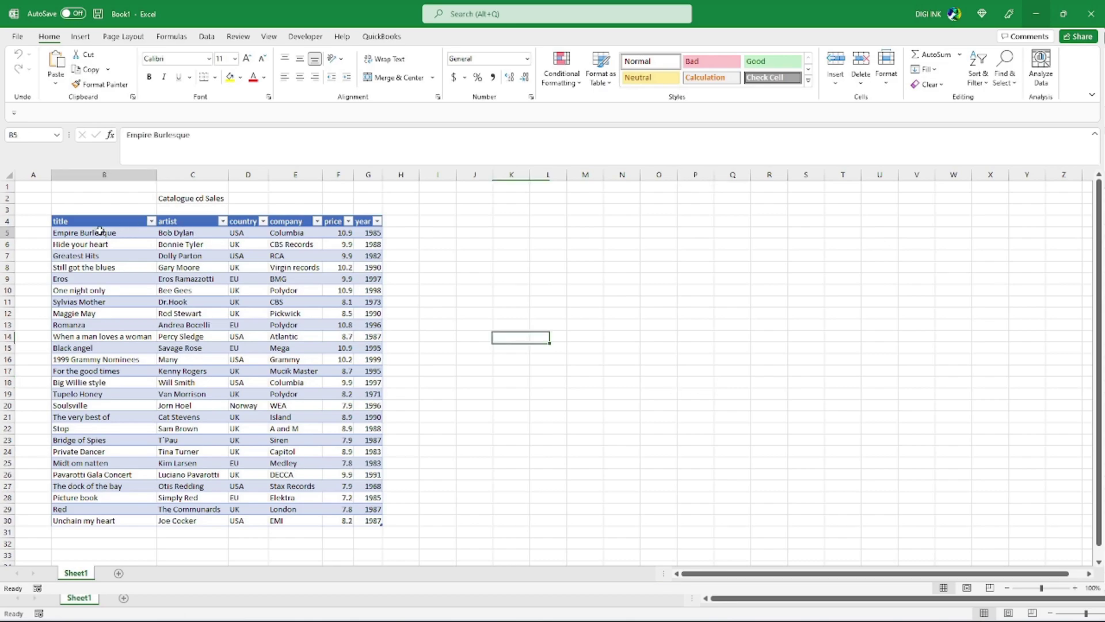
left_click_drag(101, 231, 374, 233)
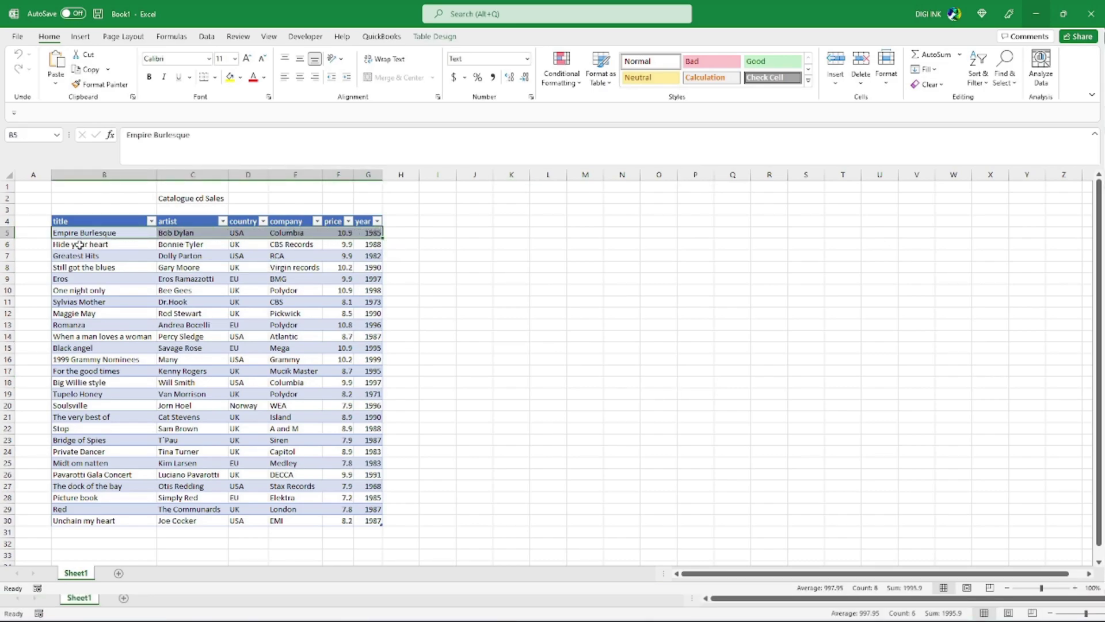
left_click_drag(80, 244, 371, 245)
key("alt+Tab")
Step: Save Shema.xml via Save As, confirm replacing the existing file, and return to Excel
left_click(504, 78)
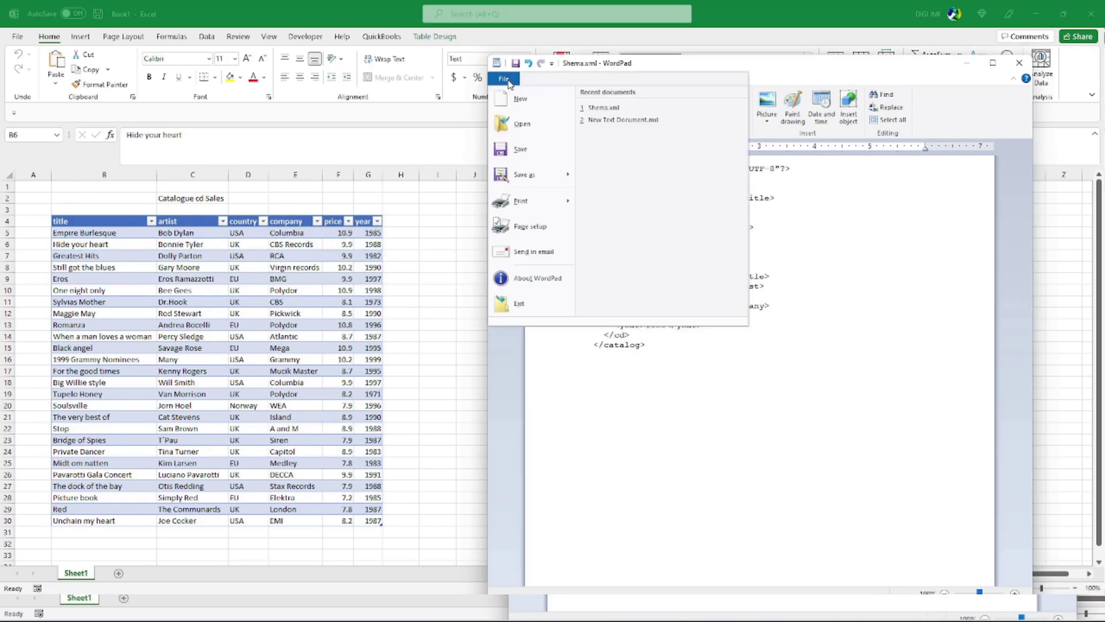
left_click(526, 175)
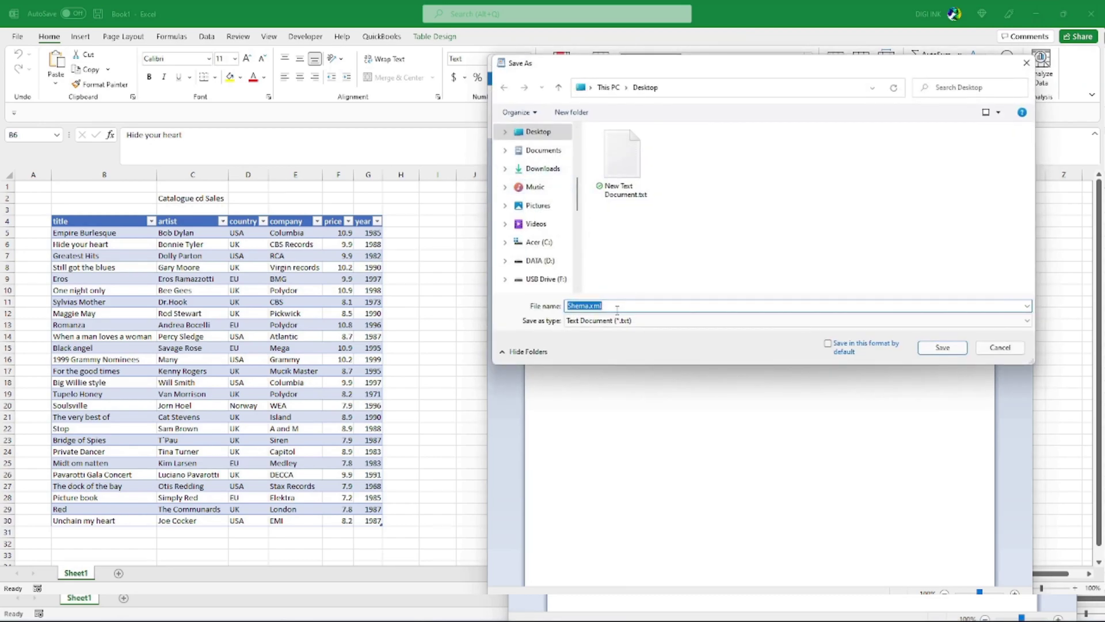
left_click(600, 307)
left_click_drag(591, 306, 602, 306)
left_click(611, 307)
double_click(617, 309)
left_click(943, 348)
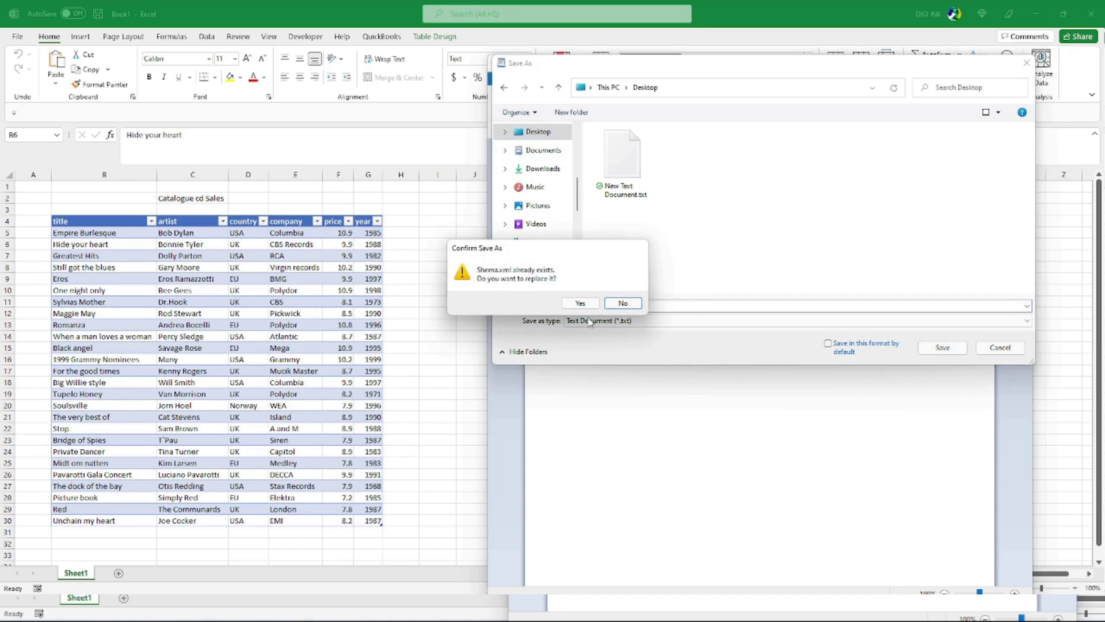
left_click(581, 303)
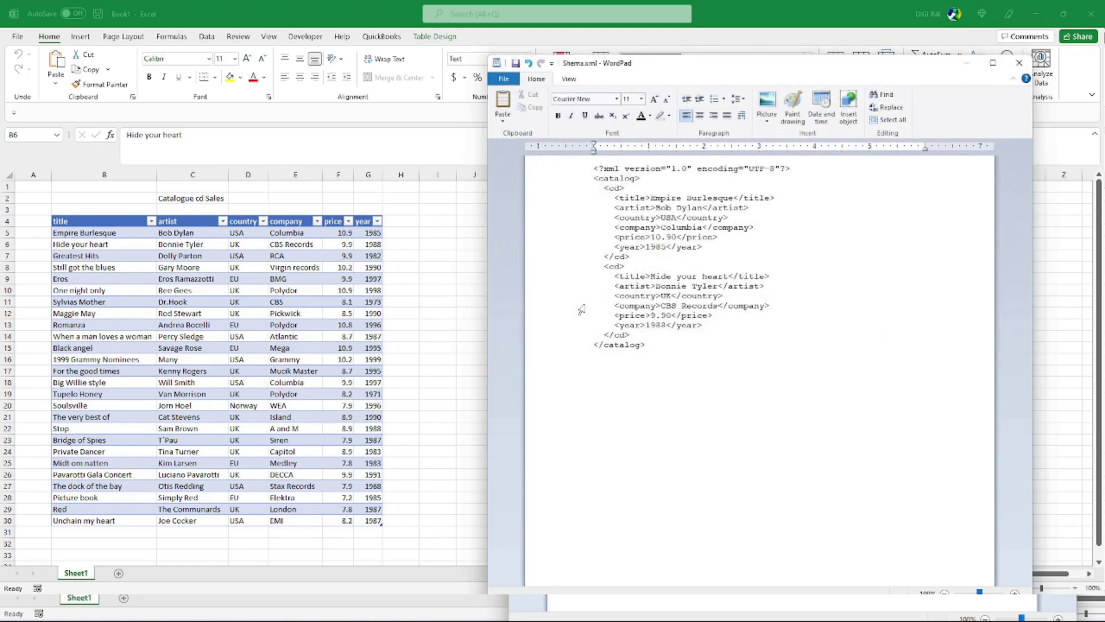
left_click(461, 285)
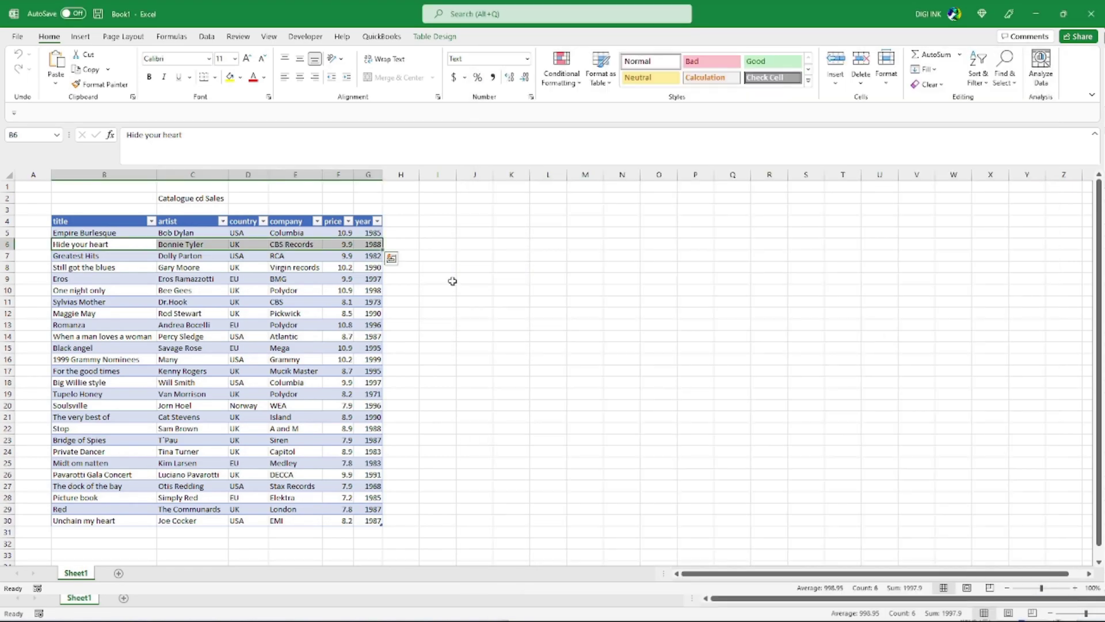
Step: Show the XML Source pane from the Developer tab
left_click(444, 381)
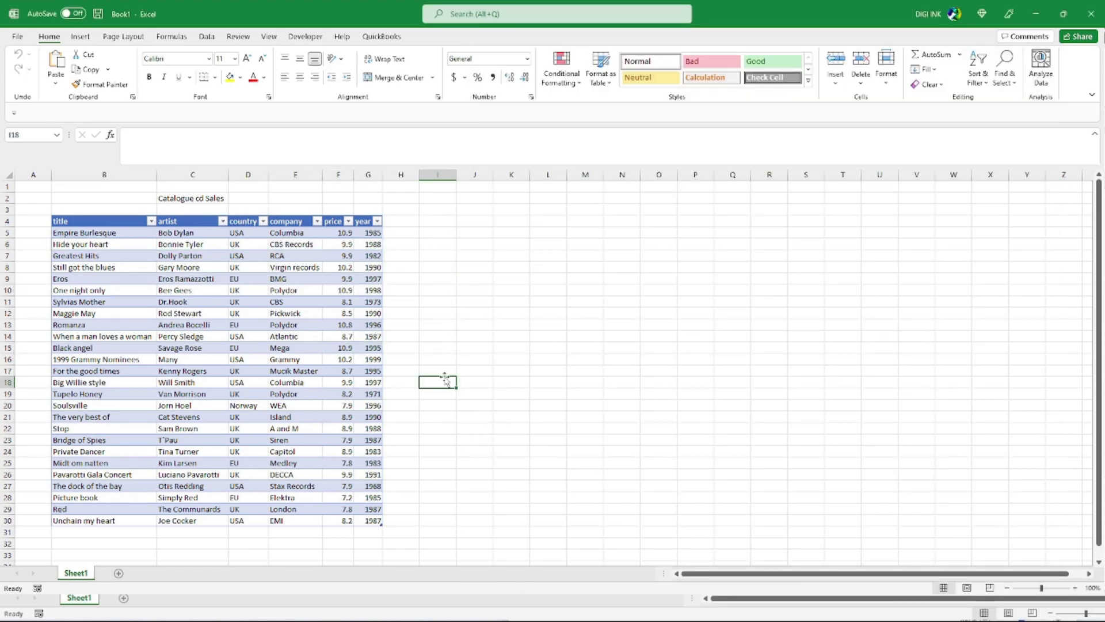
left_click(308, 37)
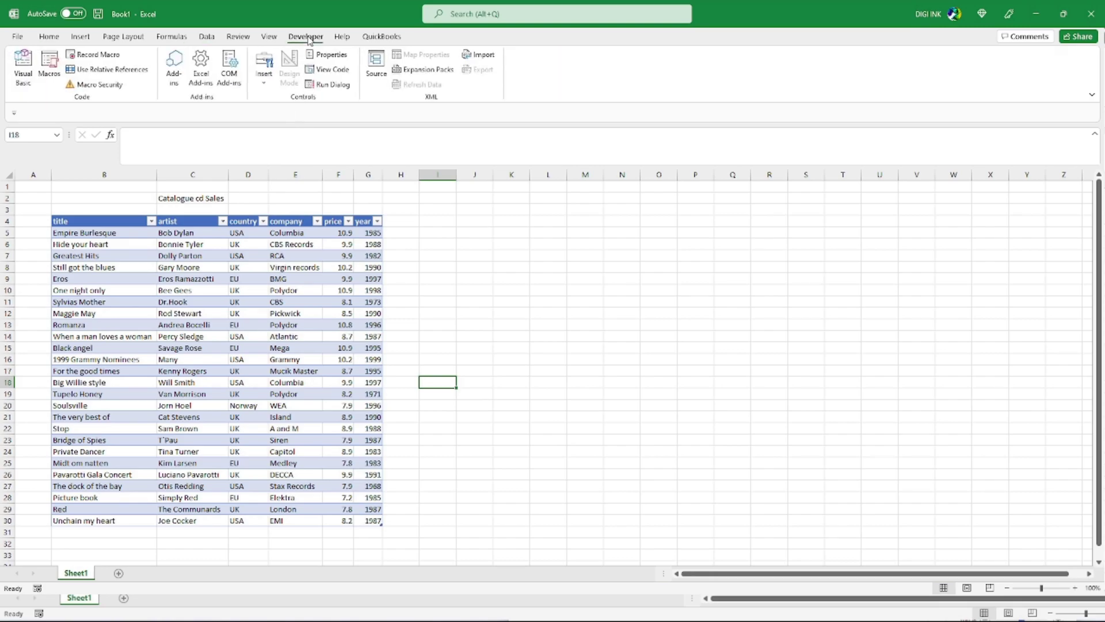
left_click(376, 71)
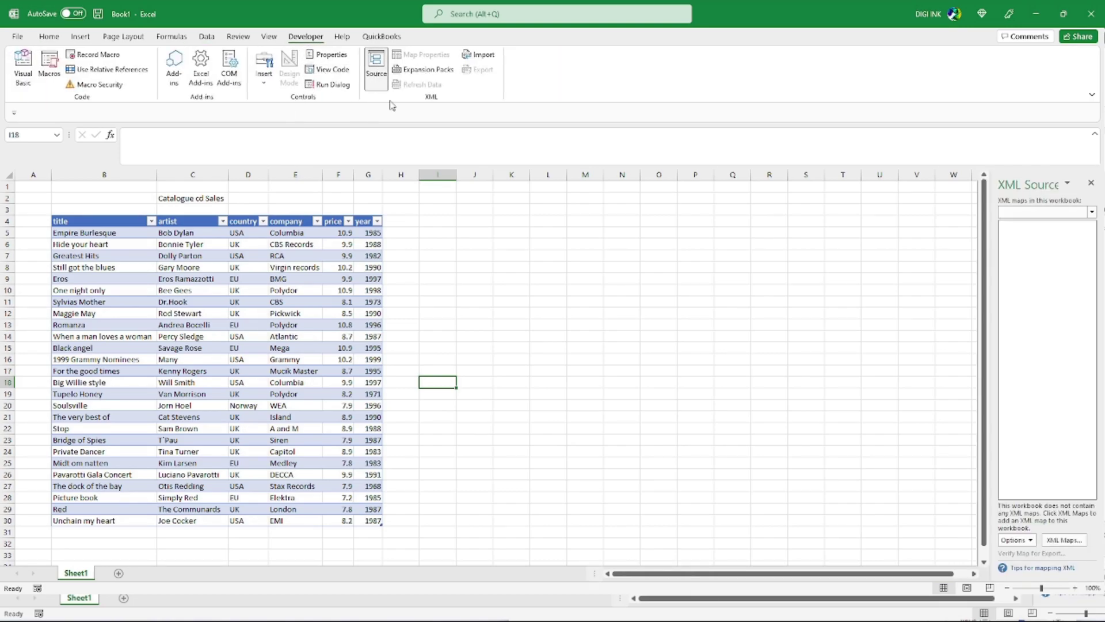
Step: Add Shema.xml as the catalog_Map XML map, accepting the schema generated from the data
left_click(1066, 541)
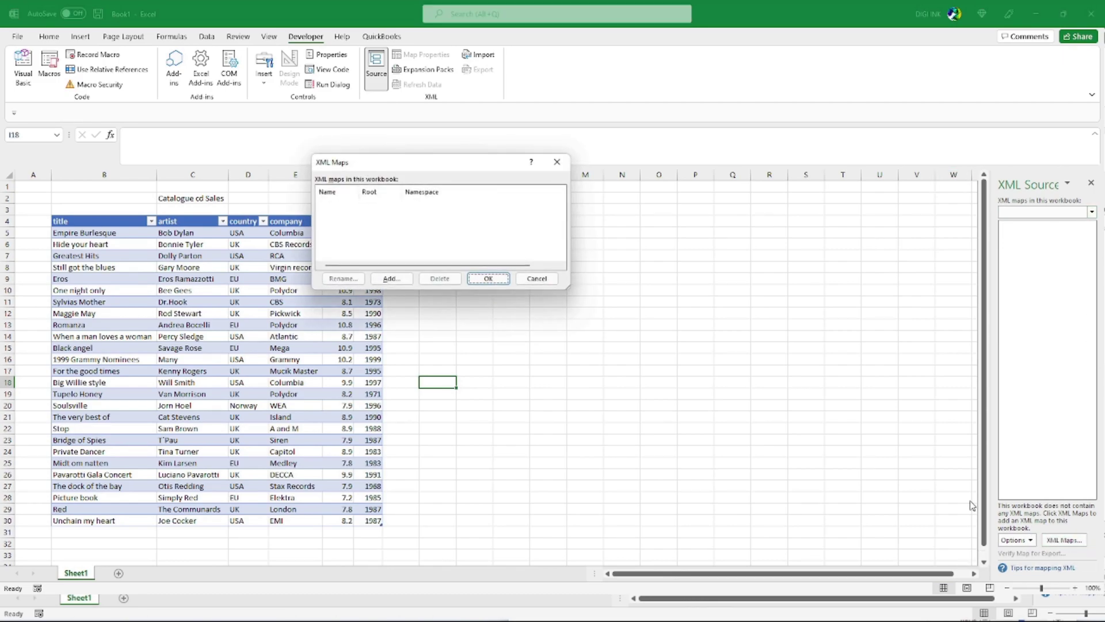
left_click(391, 279)
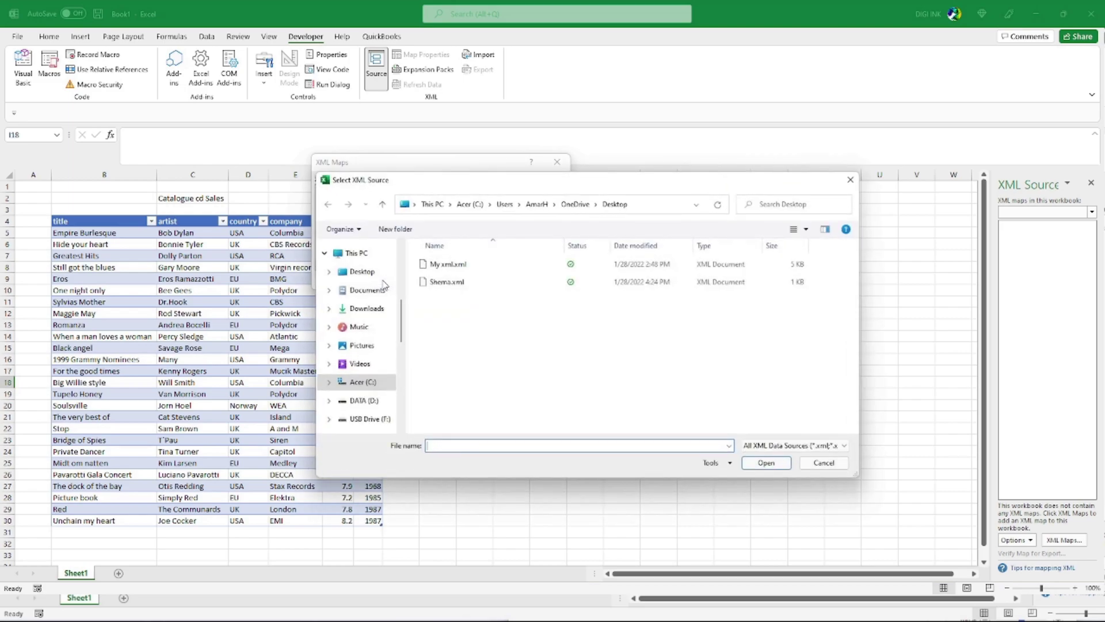
left_click(442, 283)
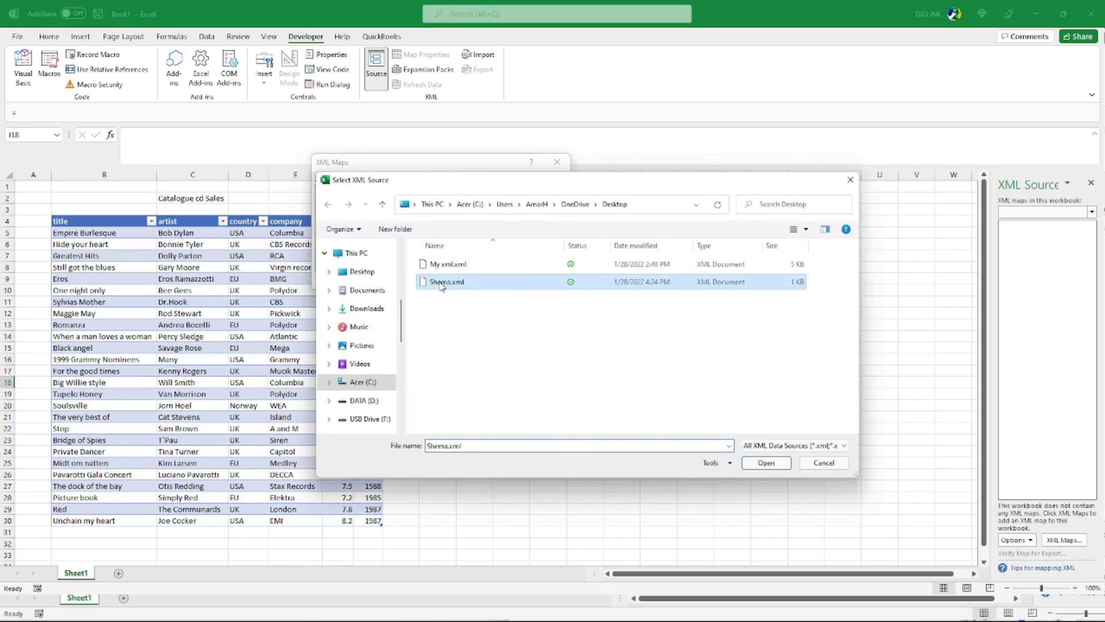
left_click(756, 465)
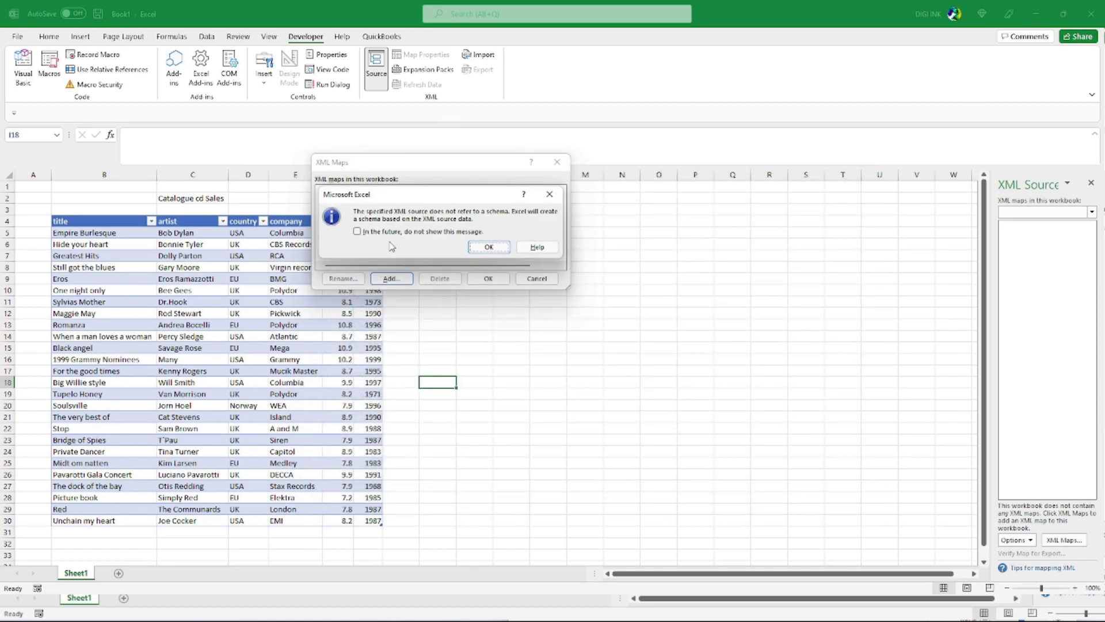
left_click(489, 247)
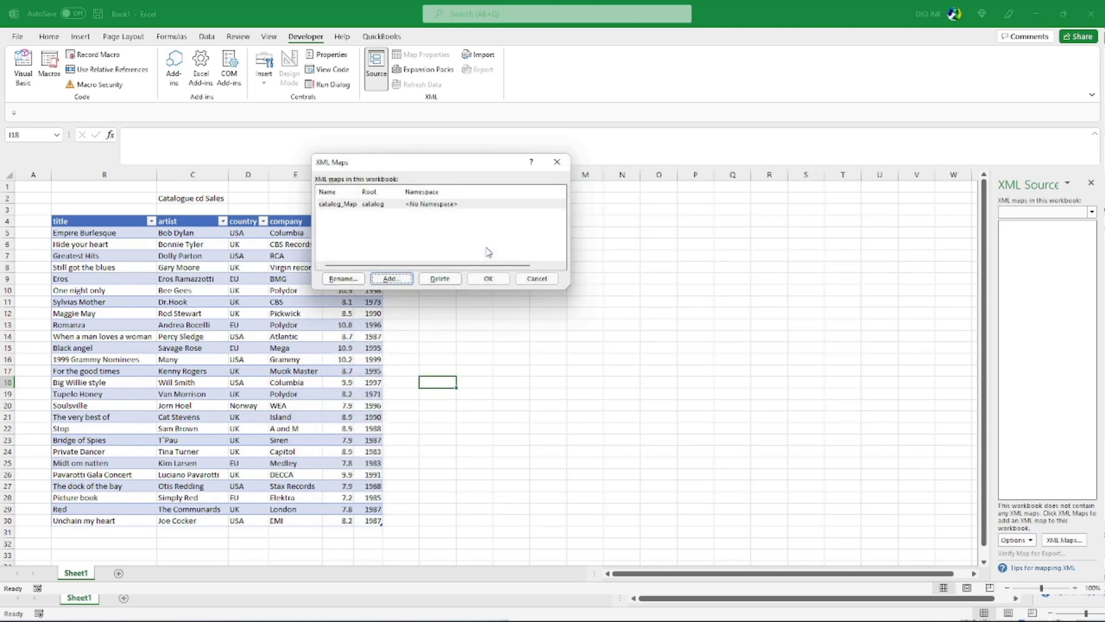
left_click(488, 278)
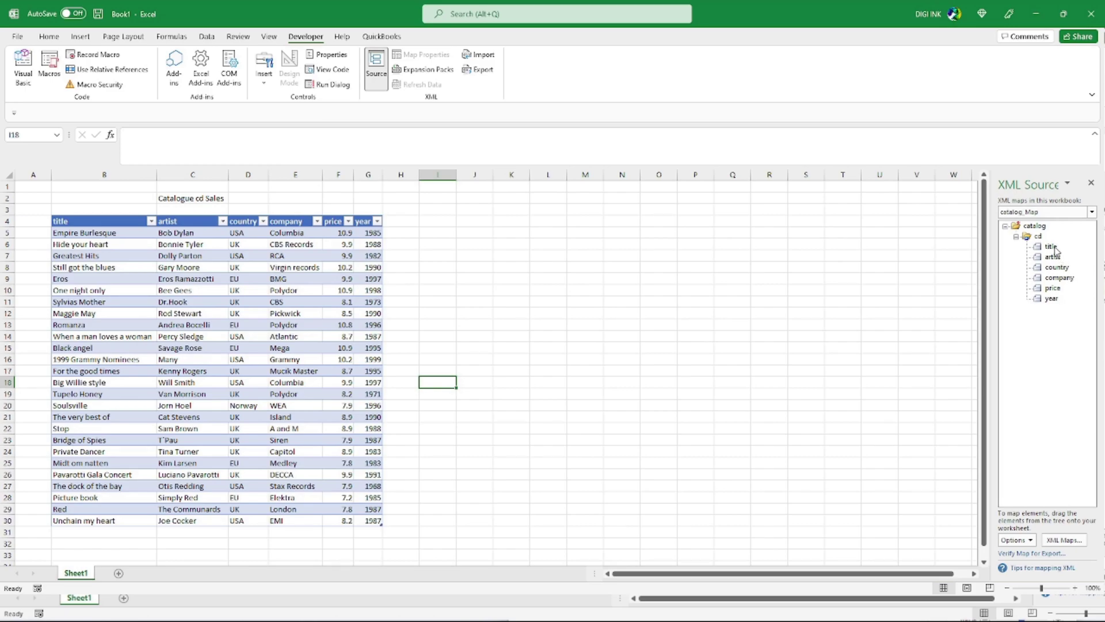
left_click_drag(1055, 248, 750, 283)
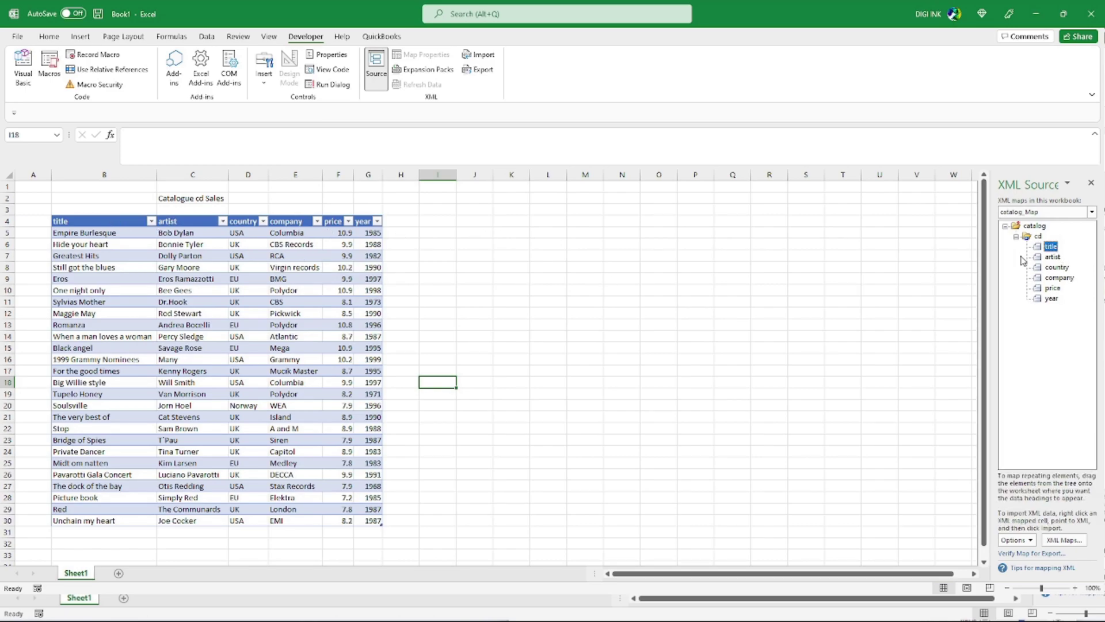
Step: Map title, artist, country, company, price and year onto header cells B4 through G4
left_click_drag(1055, 259, 277, 267)
left_click_drag(1056, 269, 654, 295)
left_click(1053, 248)
left_click_drag(1053, 249, 125, 223)
left_click_drag(1055, 258, 187, 217)
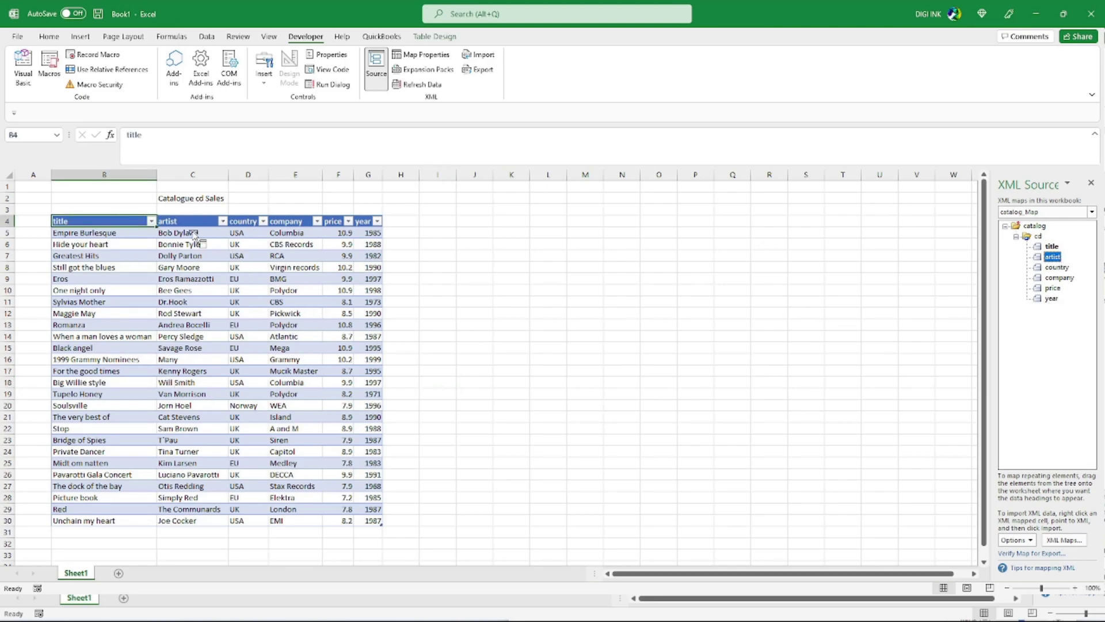
left_click_drag(1057, 267, 254, 223)
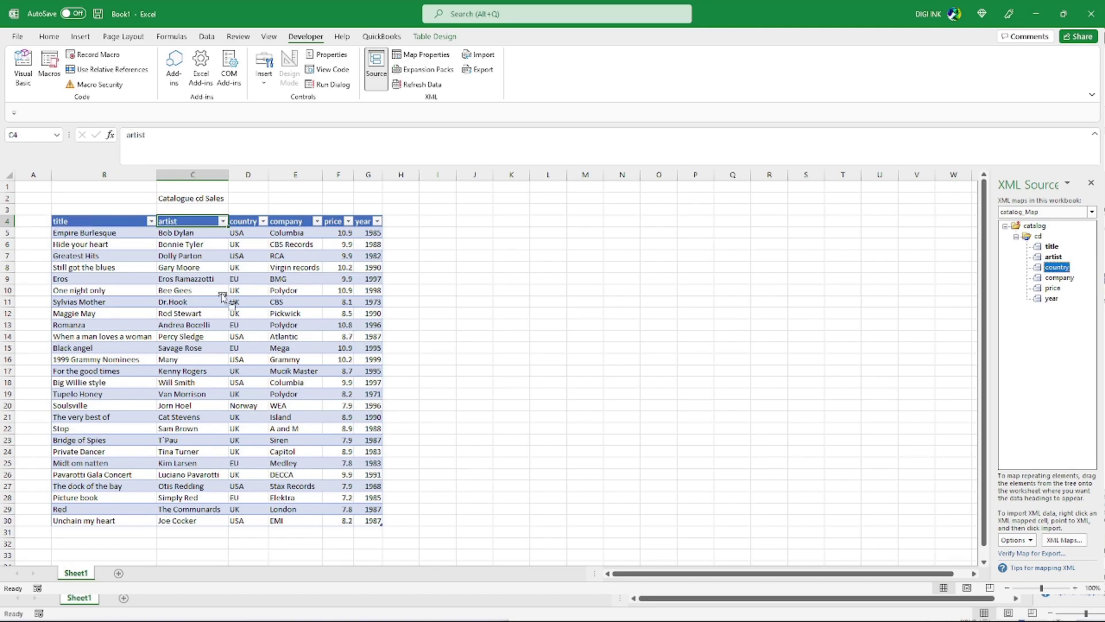
left_click_drag(1060, 278, 297, 221)
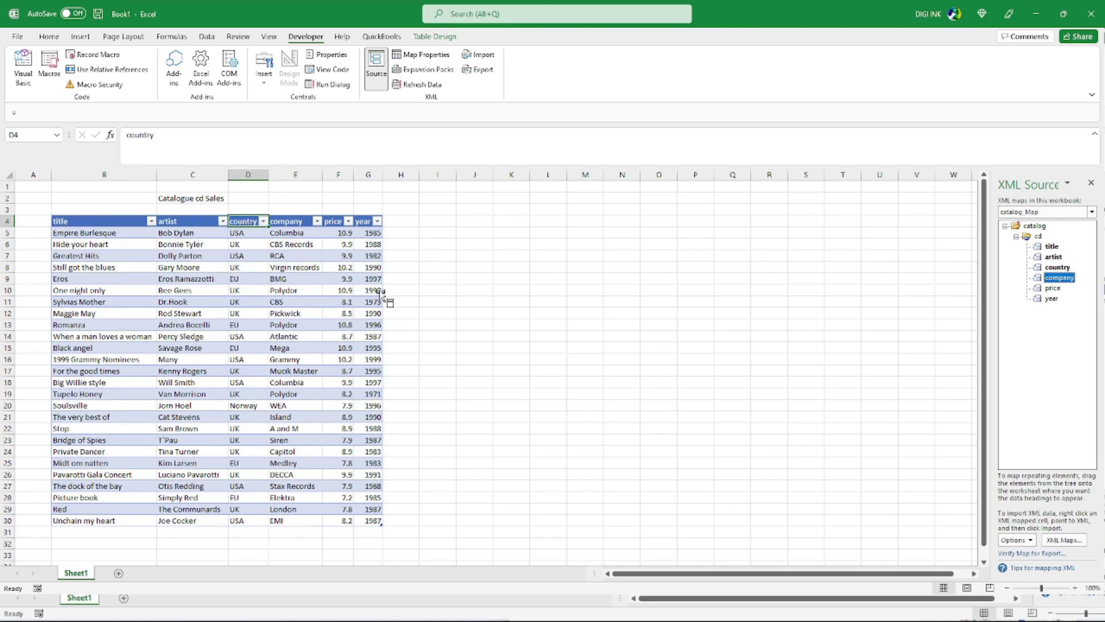
left_click_drag(1059, 289, 339, 222)
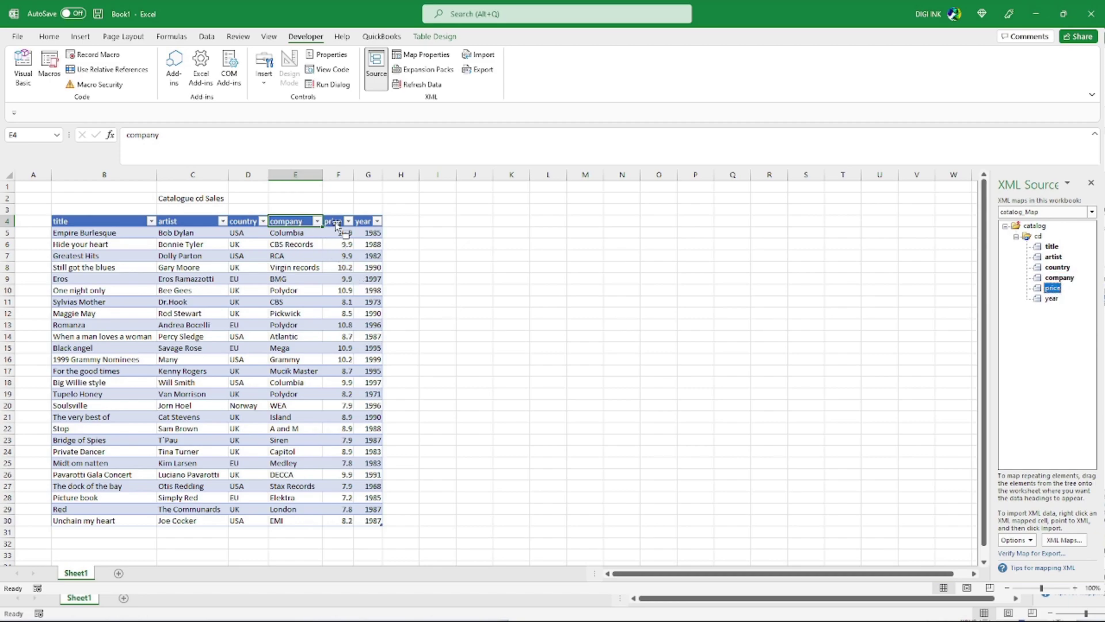
left_click_drag(1052, 299, 368, 223)
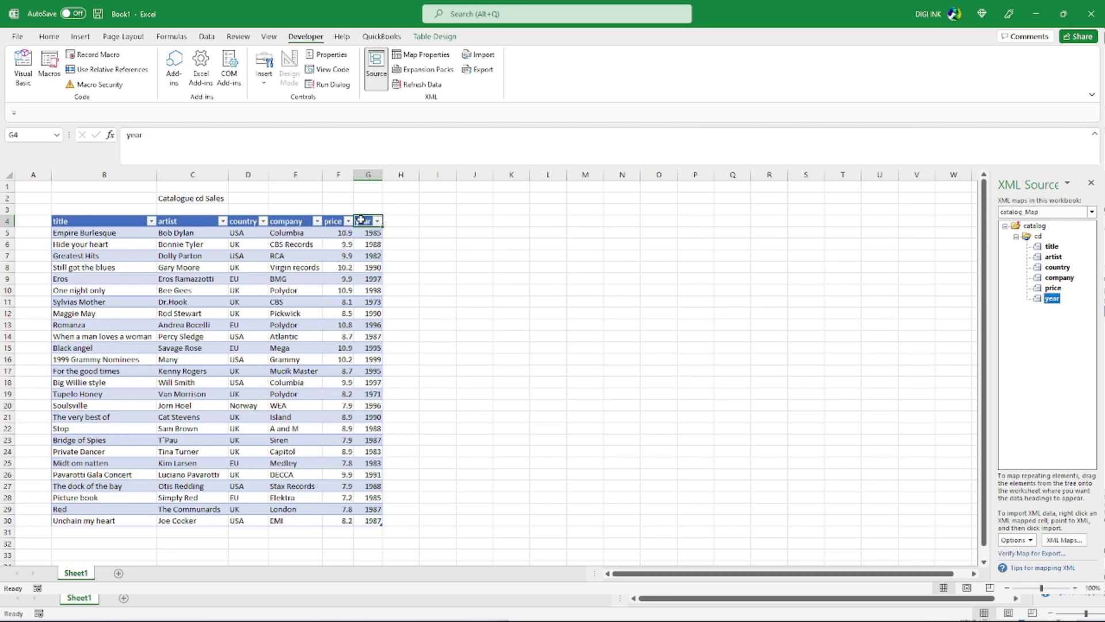
left_click(541, 245)
Step: Export the mapped table to the Desktop as 'My Final XML File'
left_click(478, 70)
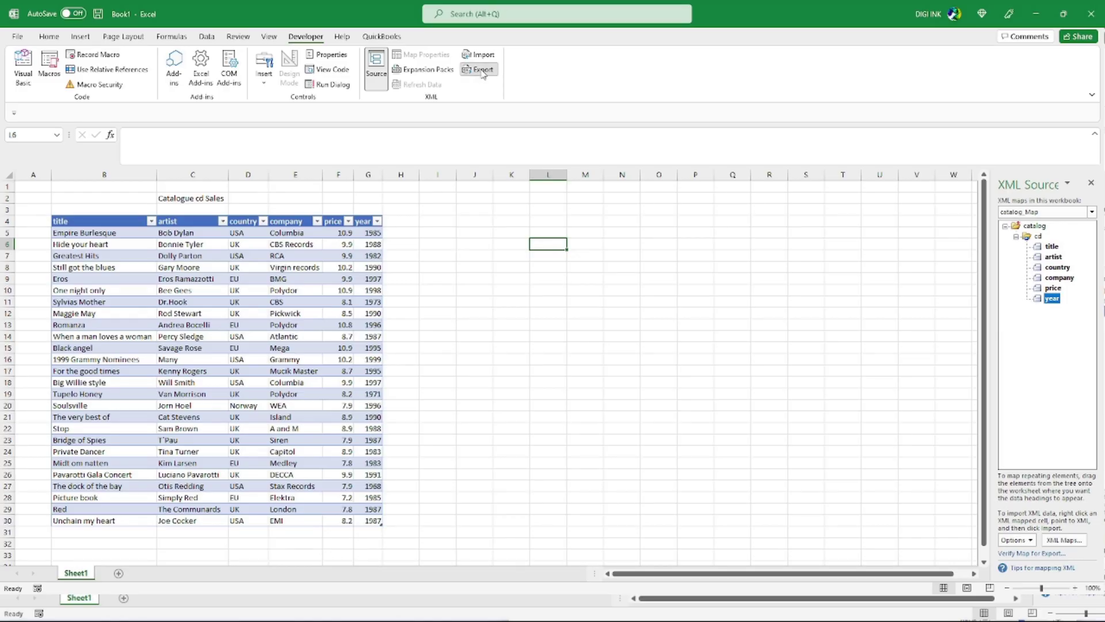
type("My Final XML Fil")
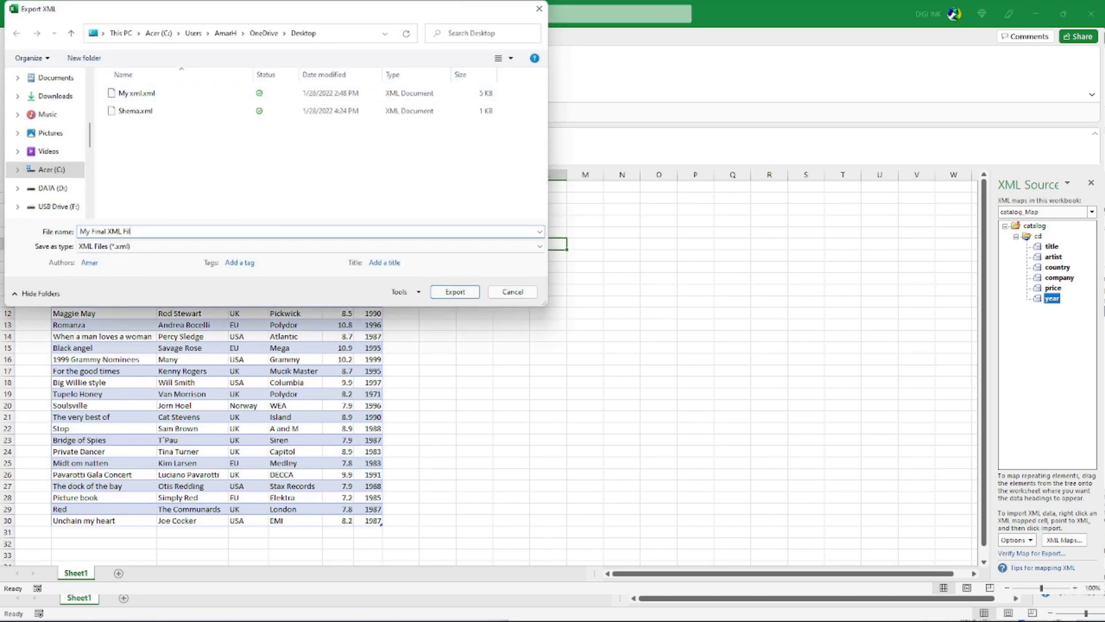
type("e")
scroll(82, 97, "up", 1)
scroll(74, 98, "up", 3)
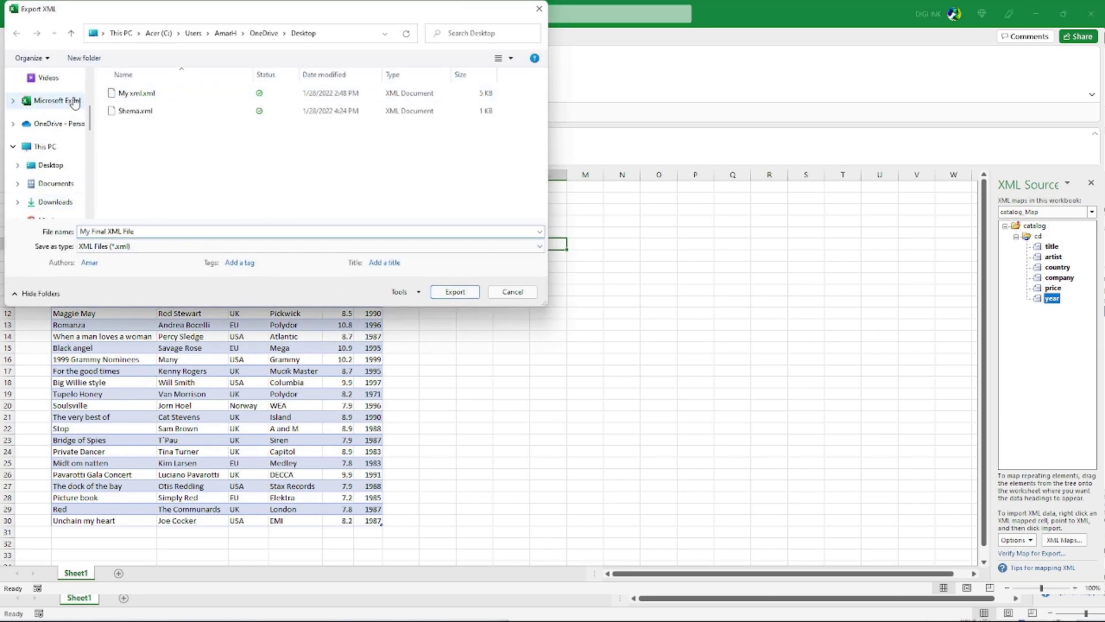
scroll(58, 127, "up", 3)
scroll(52, 138, "up", 3)
scroll(50, 140, "up", 3)
left_click(52, 101)
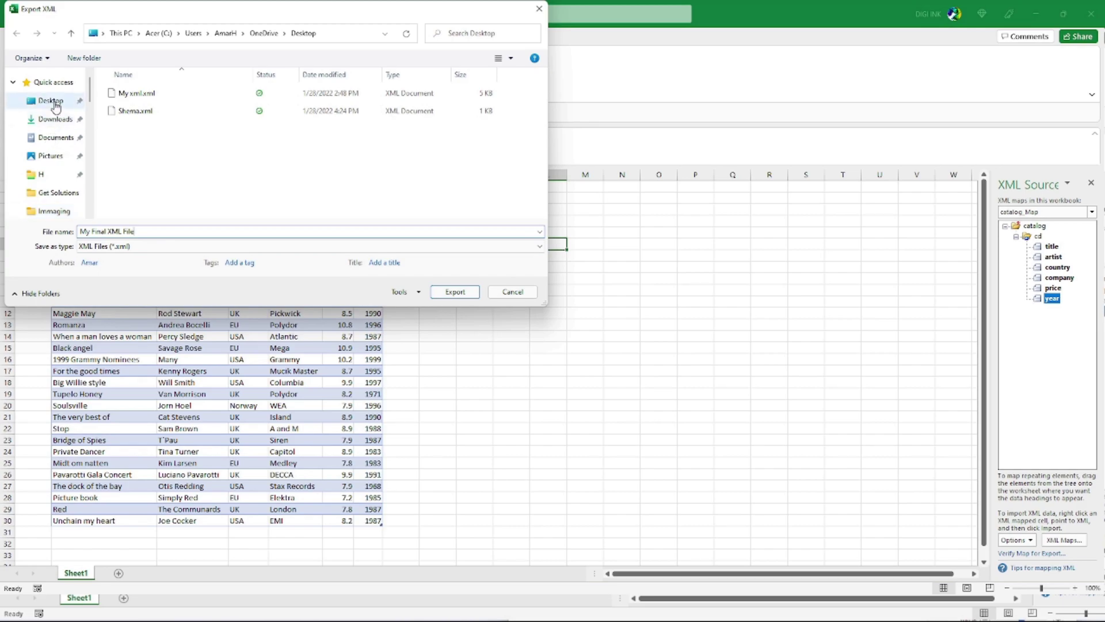
left_click(455, 292)
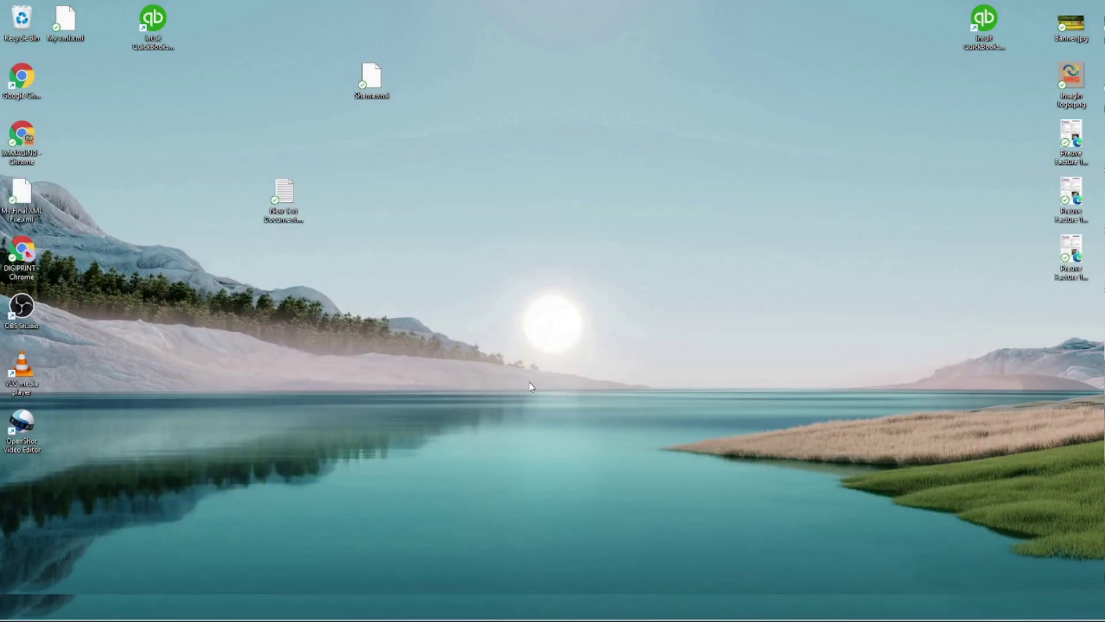
left_click_drag(22, 193, 590, 139)
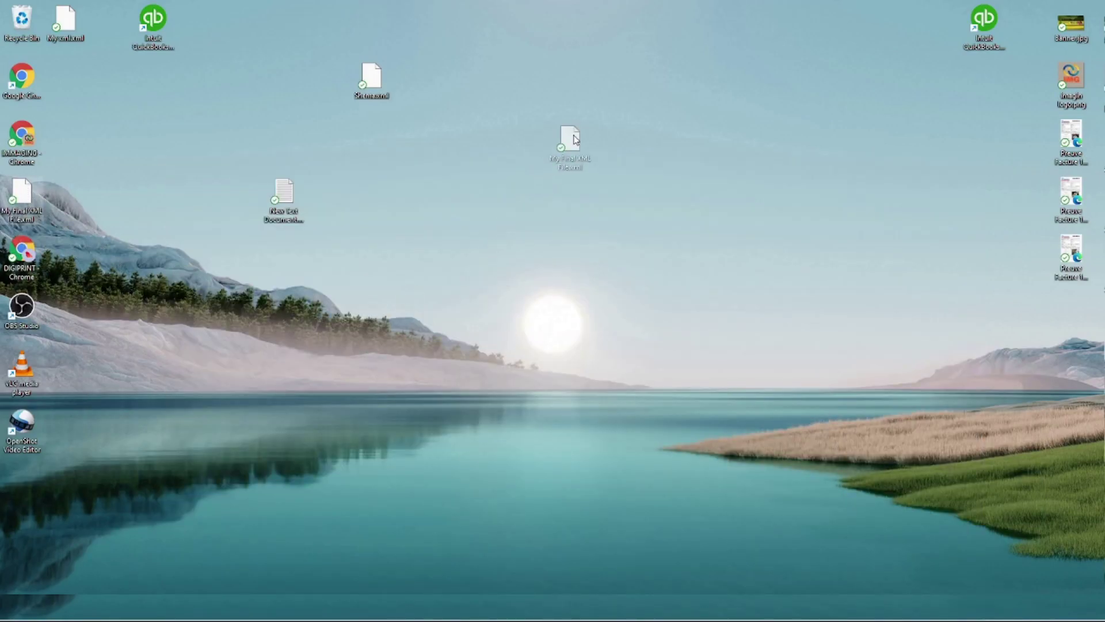
left_click_drag(639, 245, 552, 60)
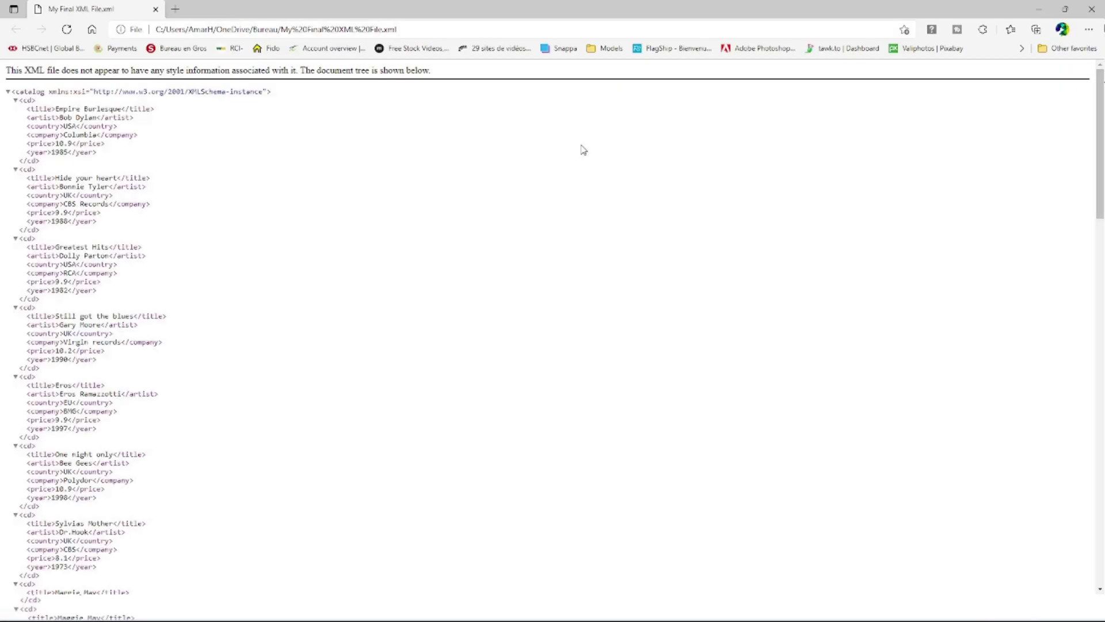
Step: Scroll the exported XML in Edge to the closing catalog tag and back, then restore the window down
scroll(92, 150, "down", 6)
scroll(115, 207, "down", 6)
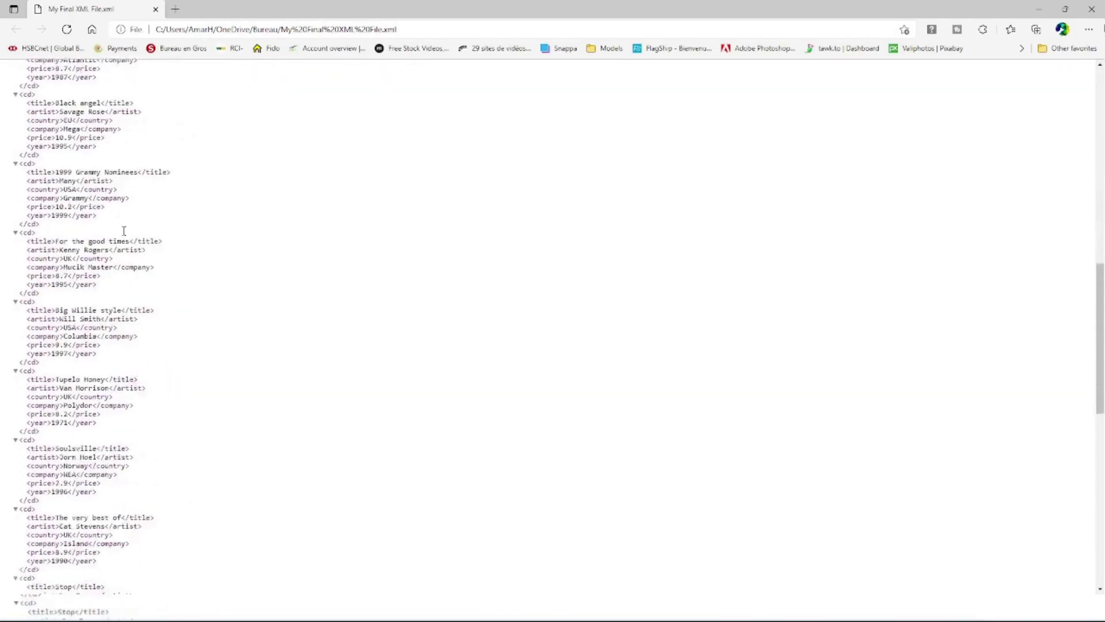
scroll(124, 229, "down", 5)
scroll(125, 245, "down", 5)
scroll(125, 245, "down", 1)
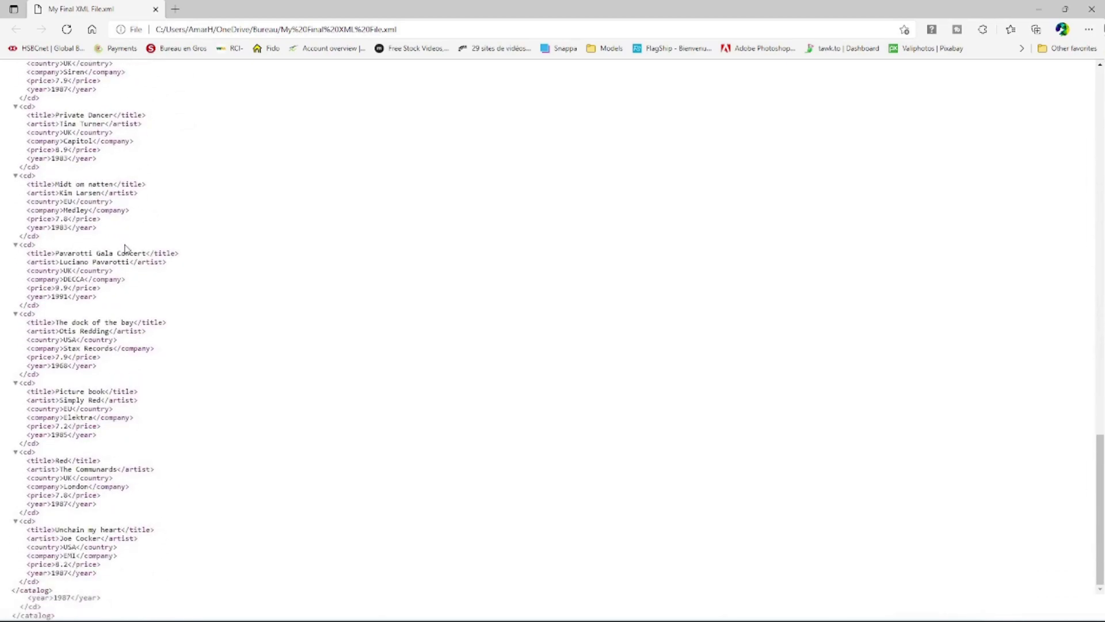
scroll(125, 247, "up", 7)
scroll(131, 247, "up", 7)
scroll(132, 249, "up", 8)
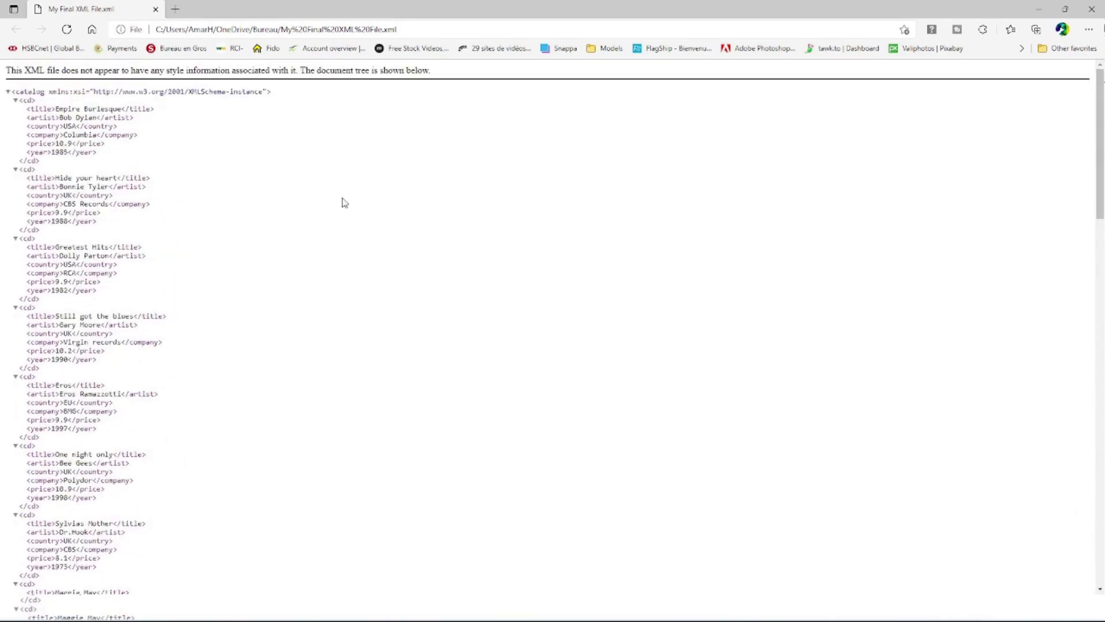
left_click(1065, 9)
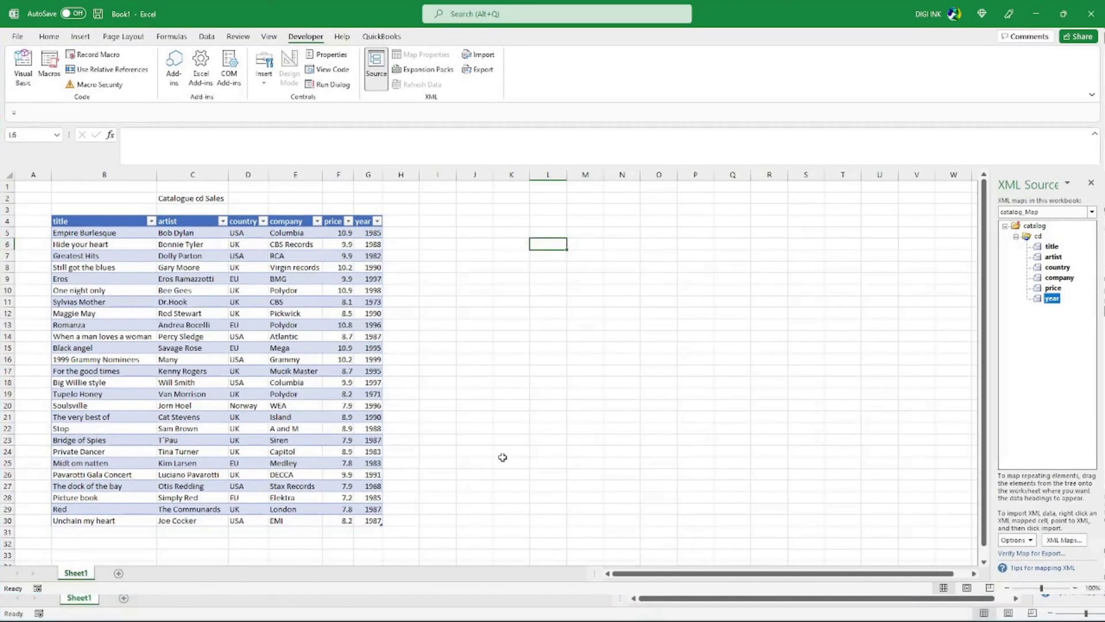
Step: Hide the Shema.xml schema document and place the exported XML browser window beside Excel
left_click(504, 459)
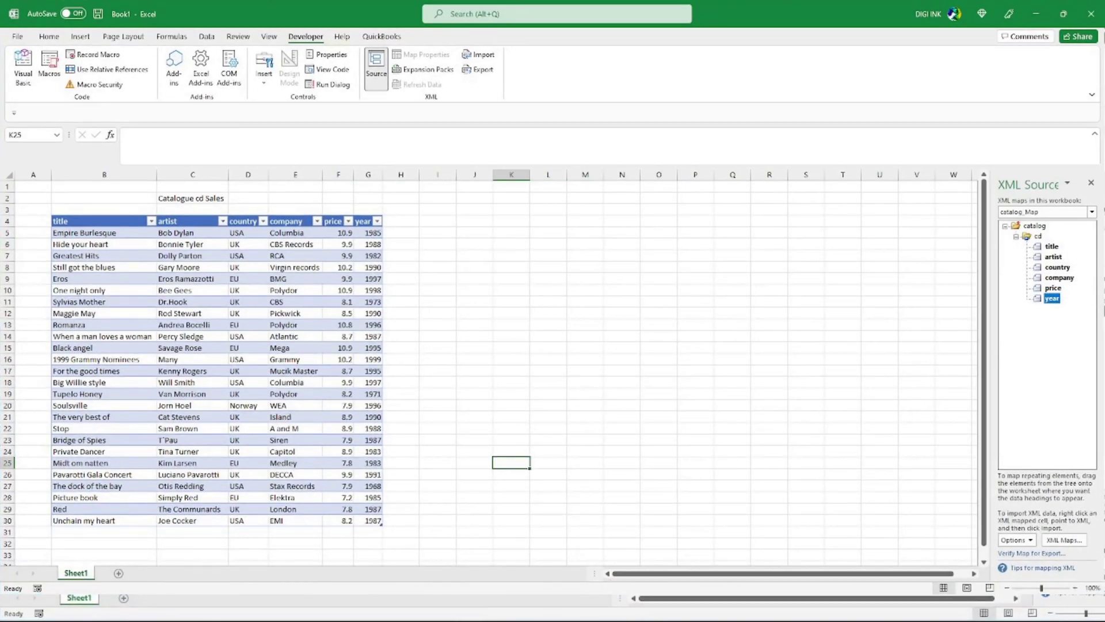
key("alt+Tab")
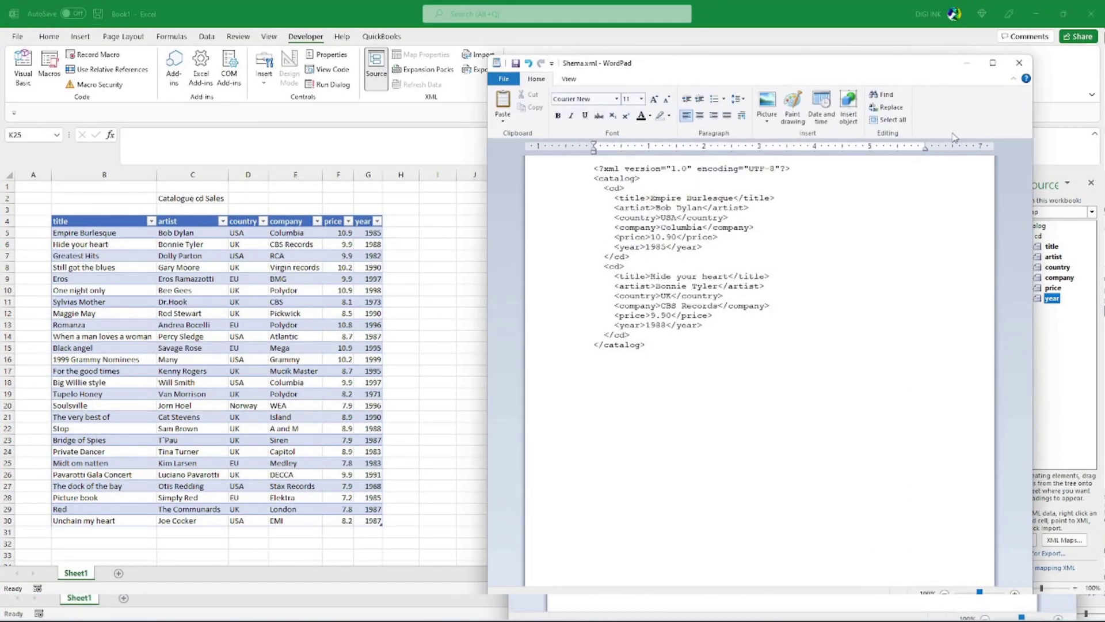
left_click(1019, 62)
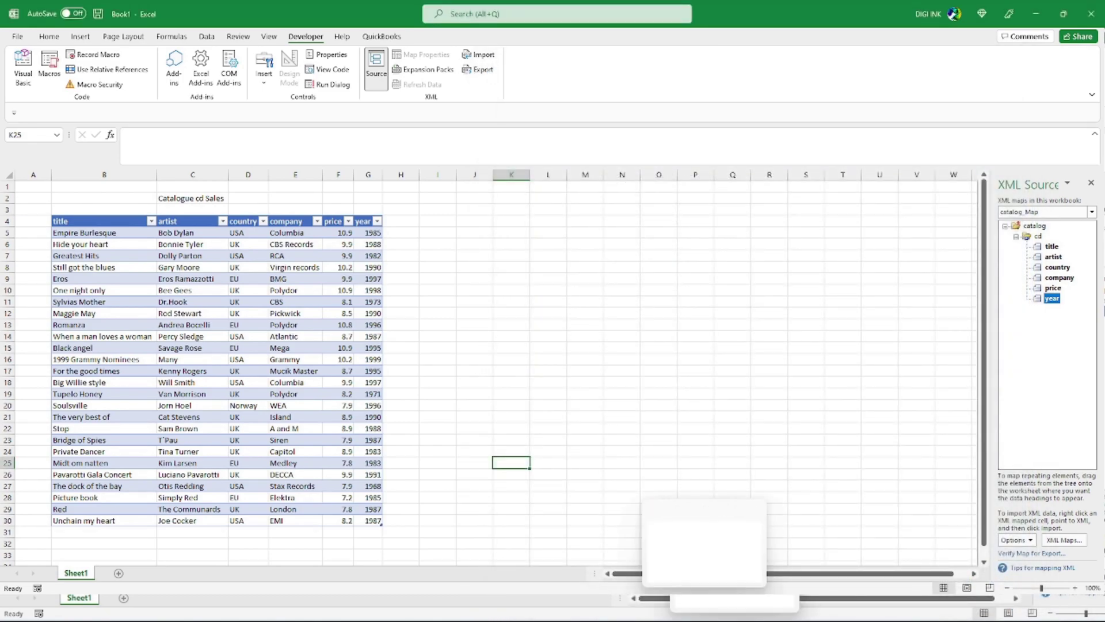
left_click(501, 547)
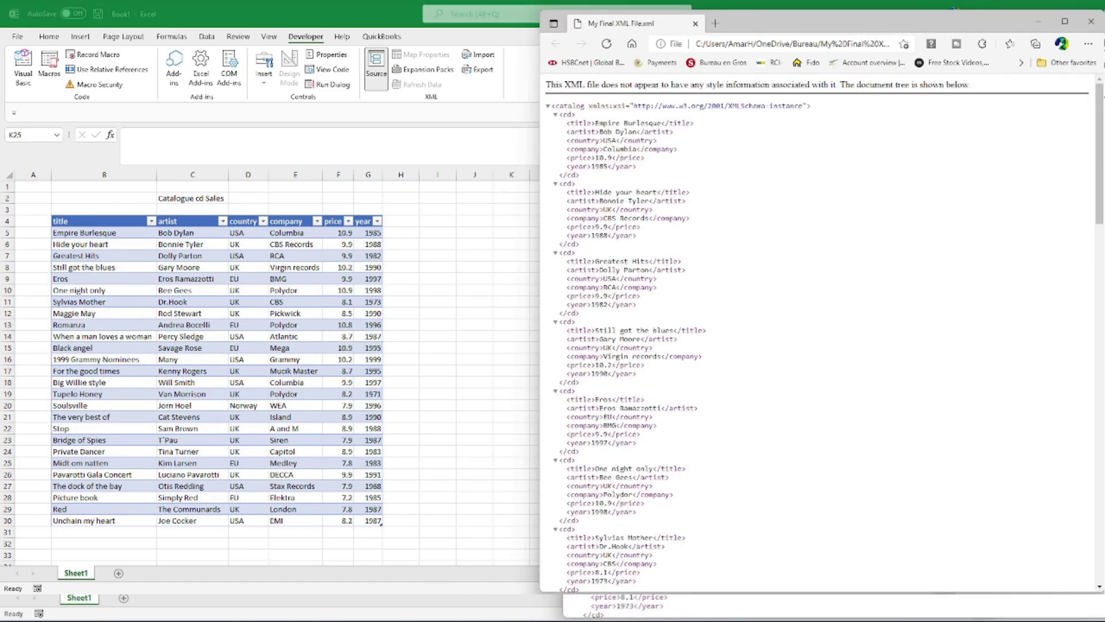
left_click_drag(827, 23, 707, 42)
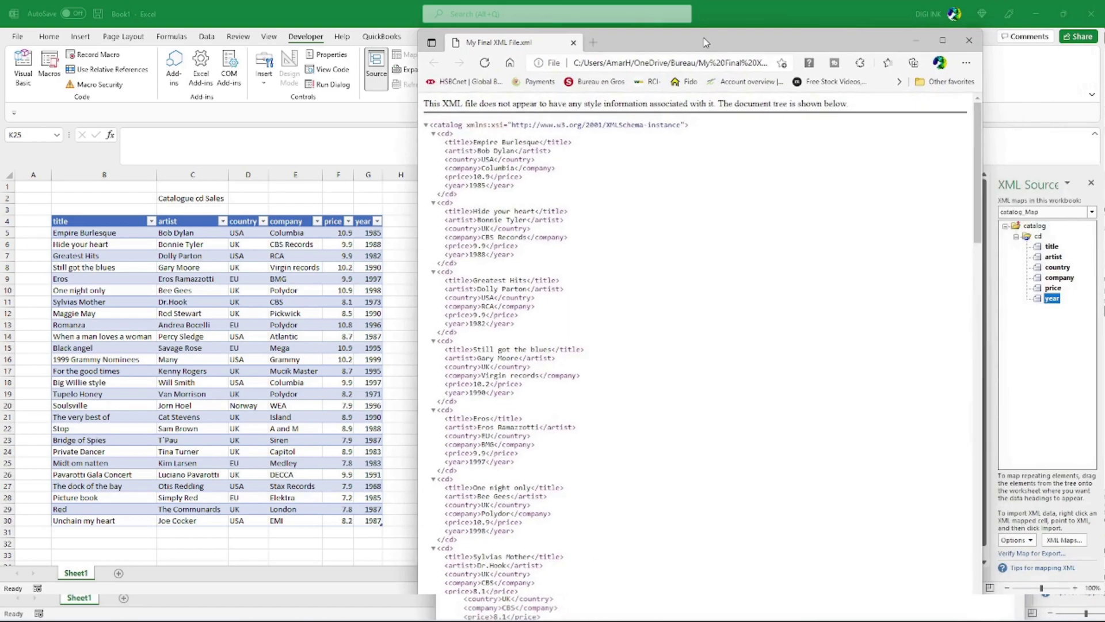
Step: Highlight the XML titles Empire Burlesque, Hide your heart and Greatest Hits against the sheet
left_click_drag(474, 142, 539, 142)
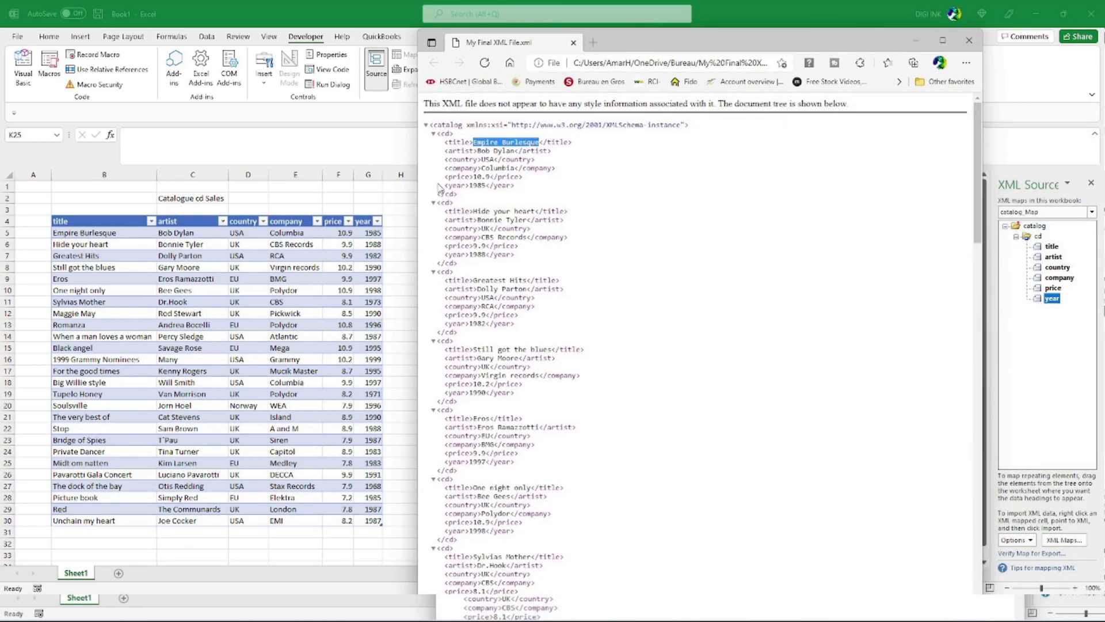
left_click_drag(473, 211, 535, 211)
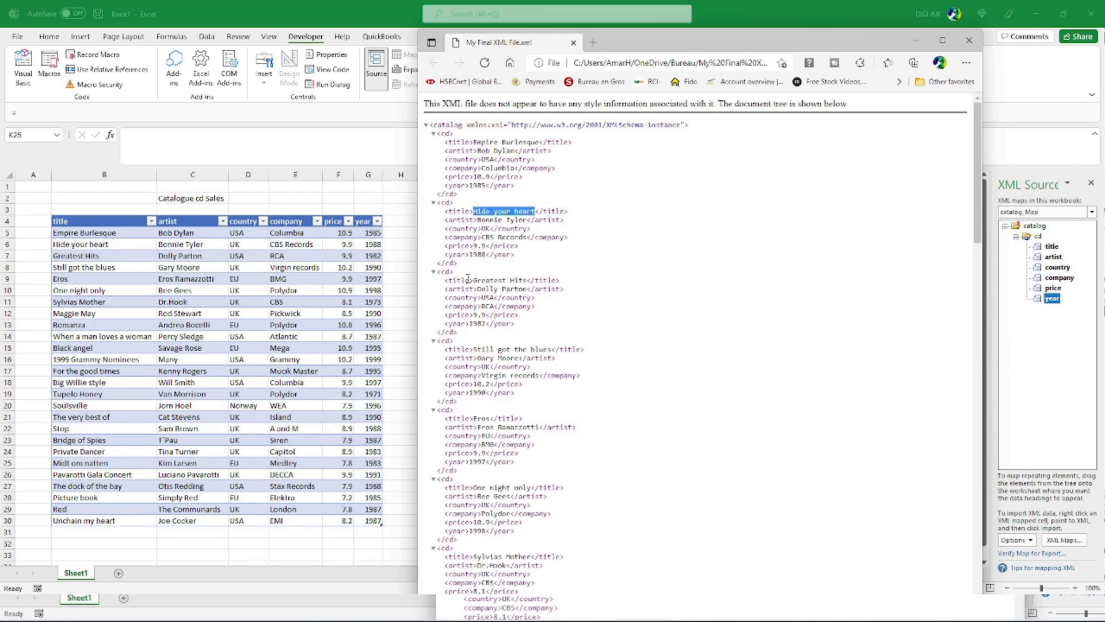
left_click_drag(473, 280, 524, 280)
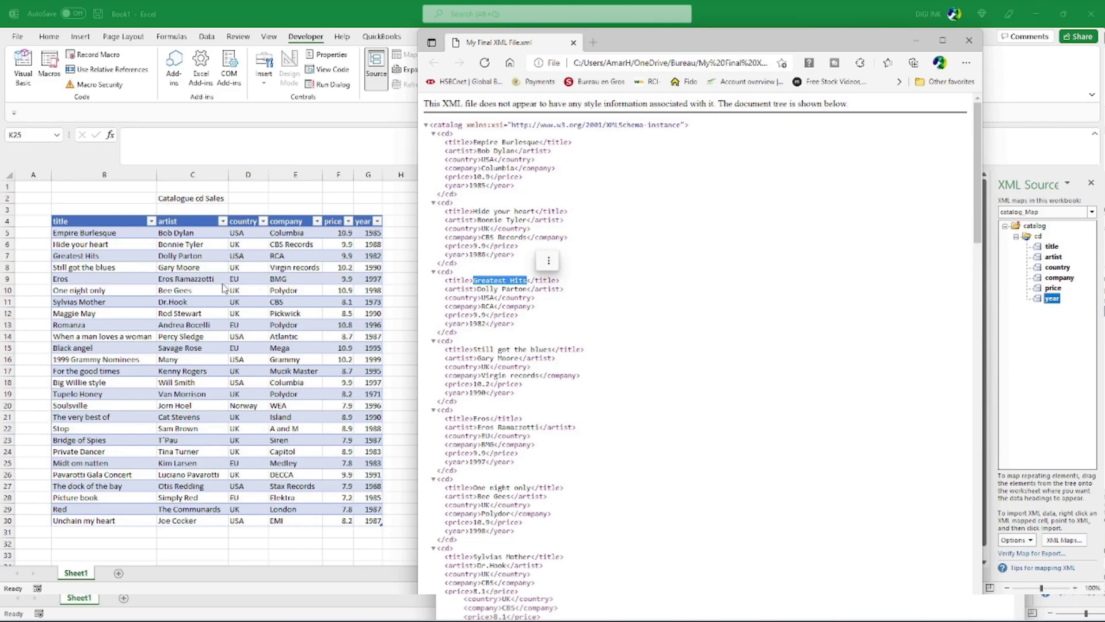